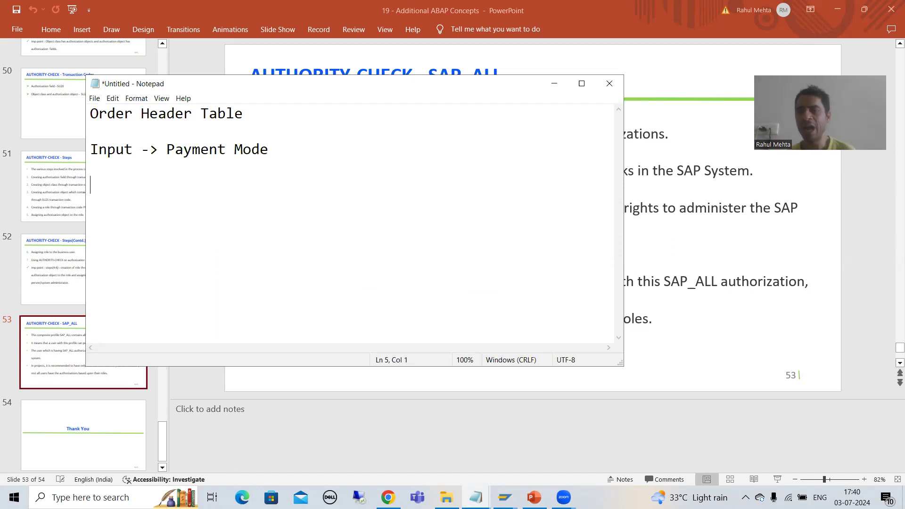
# Step: Add the line "User1-> Payement Mode = C" to the notes below the payment mode input
pyautogui.write('User1-')
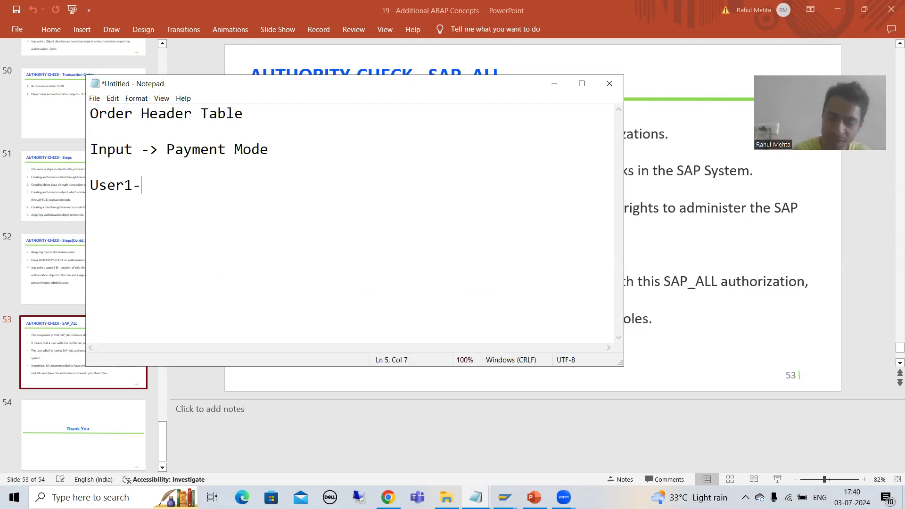
pyautogui.write('>')
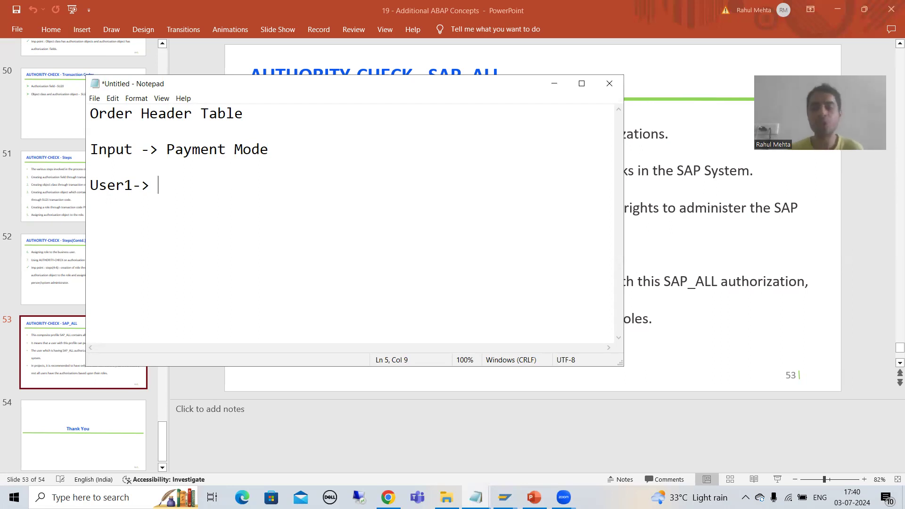
pyautogui.write('Payemtn')
pyautogui.press('BackSpace')
pyautogui.press('BackSpace')
pyautogui.write('entn')
pyautogui.press('BackSpace')
pyautogui.press('BackSpace')
pyautogui.press('BackSpace')
pyautogui.press('BackSpace')
pyautogui.write('nt Mode = C')
pyautogui.press('Return')
pyautogui.write('i')
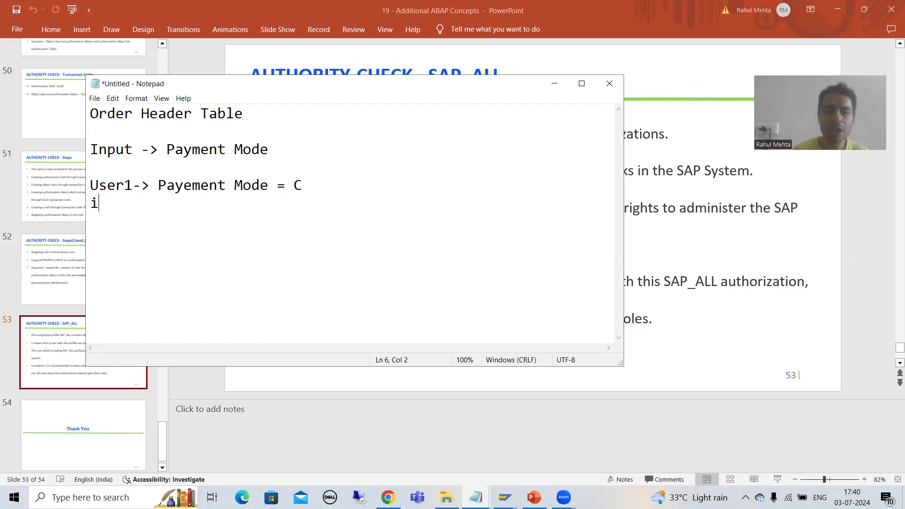
pyautogui.press('BackSpace')
# Step: Duplicate the User1 line beneath it and change the copy to User2 with payment mode D
pyautogui.moveTo(310, 181); pyautogui.dragTo(81, 188)
pyautogui.hotkey('ctrl', 'c')
pyautogui.click(96, 202)
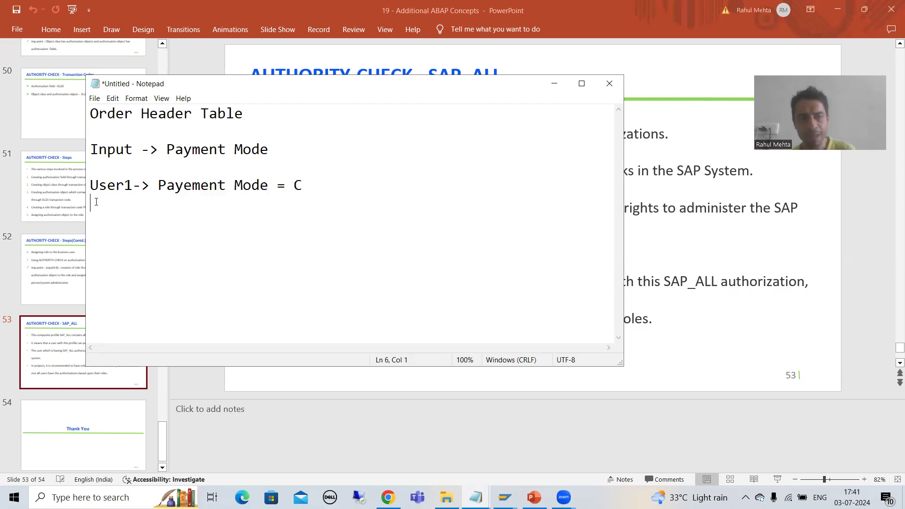
pyautogui.hotkey('ctrl', 'v')
pyautogui.press('BackSpace')
pyautogui.write('D')
pyautogui.click(128, 205)
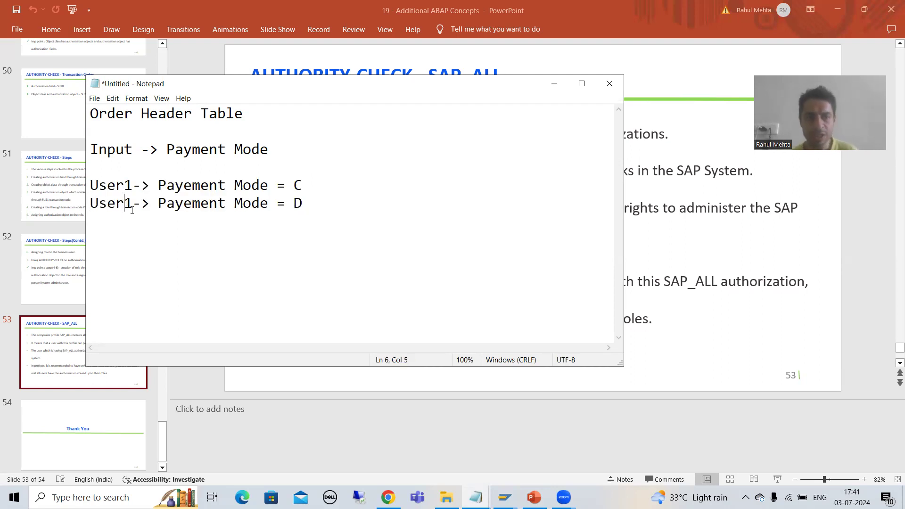
pyautogui.click(132, 210)
pyautogui.press('BackSpace')
pyautogui.write('2')
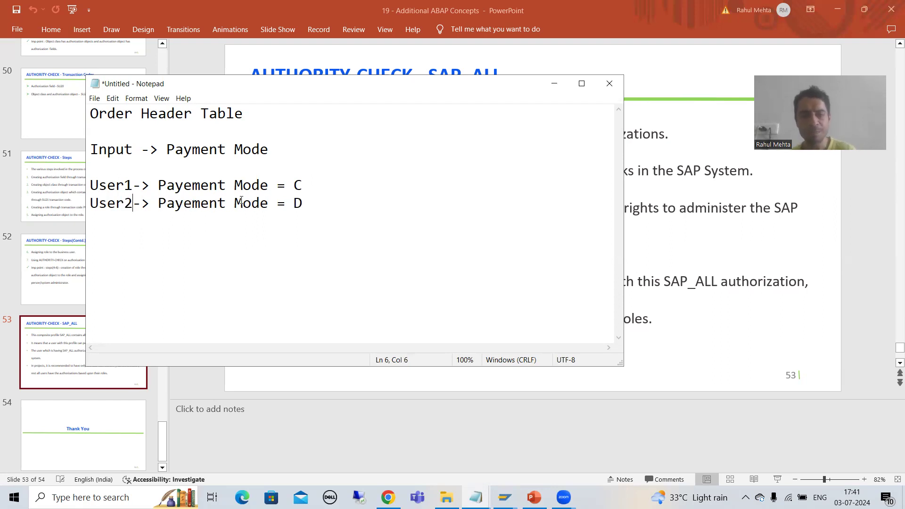
# Step: Add a third copy of the User1 line, changed to User3 with payment mode N
pyautogui.click(315, 203)
pyautogui.press('Return')
pyautogui.hotkey('ctrl', 'v')
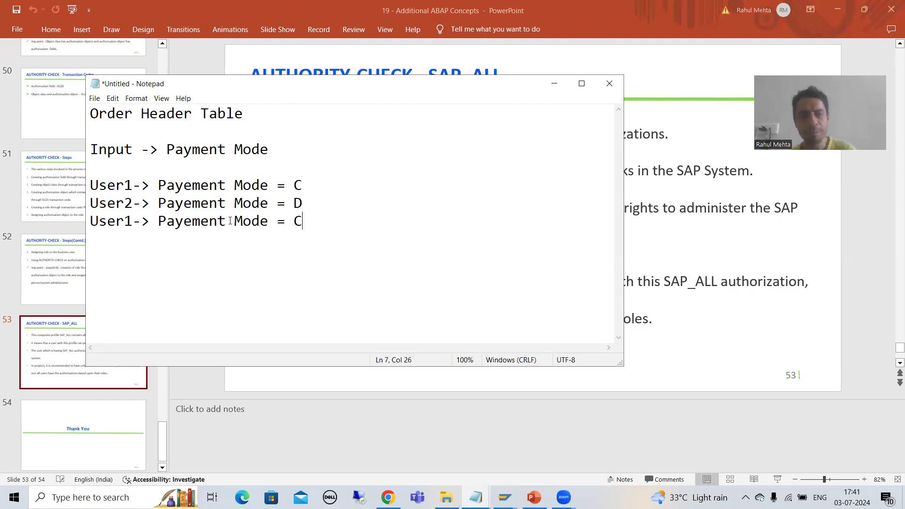
pyautogui.click(132, 221)
pyautogui.press('BackSpace')
pyautogui.write('3')
pyautogui.click(319, 217)
pyautogui.press('BackSpace')
pyautogui.write('N')
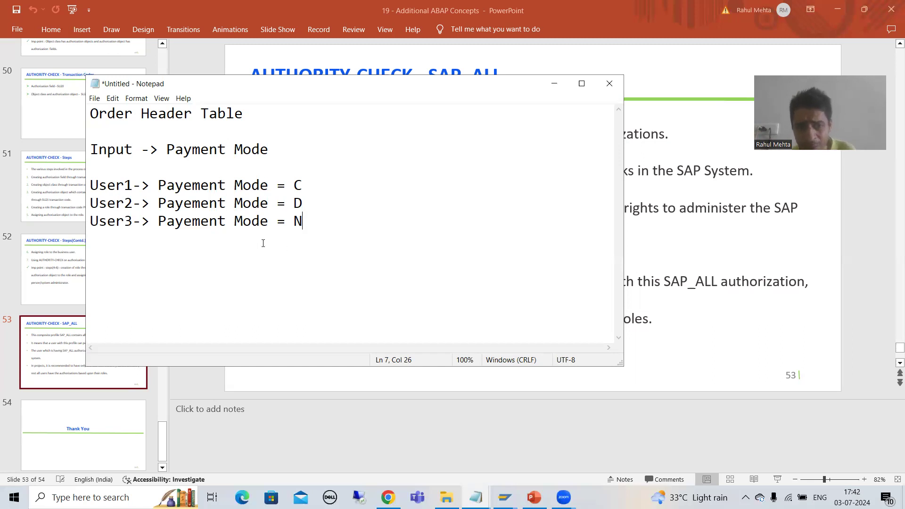
pyautogui.click(243, 204)
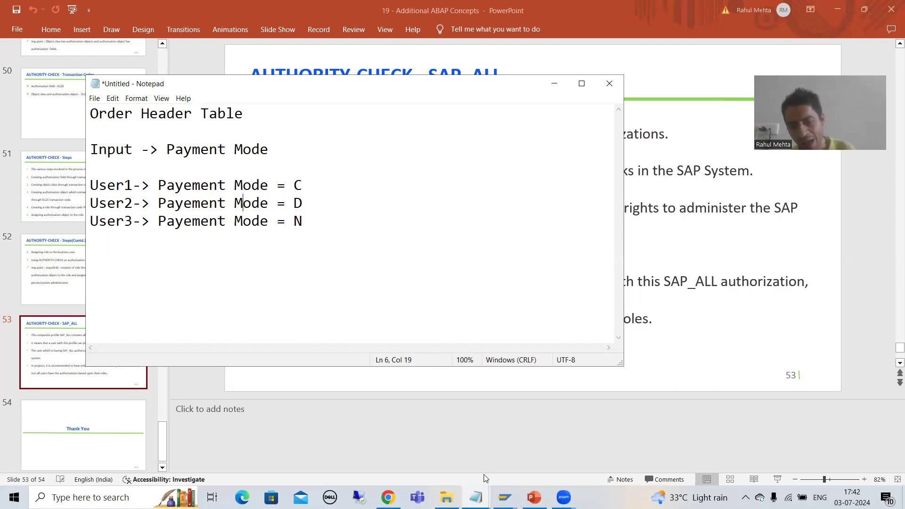
# Step: Switch to the SAP ABAP Editor window and open authorization field maintenance with transaction SU20 in a new session
pyautogui.click(504, 497)
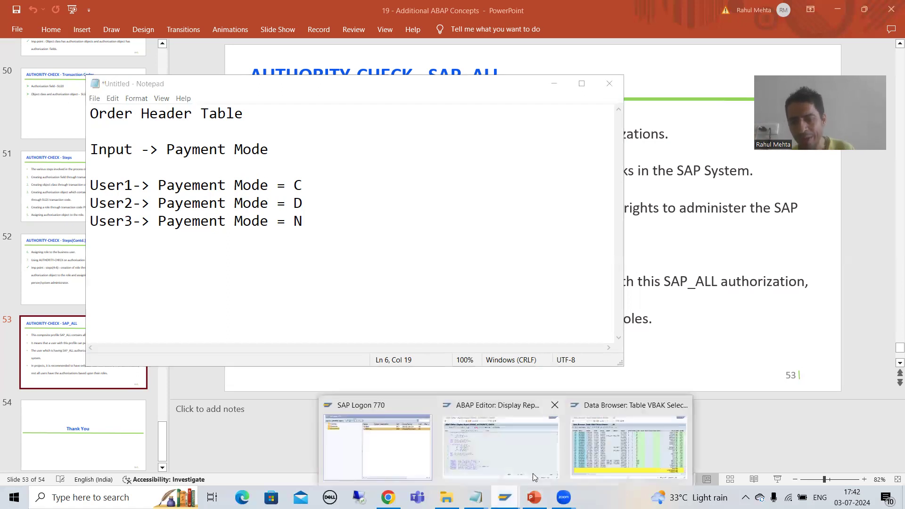
pyautogui.click(501, 442)
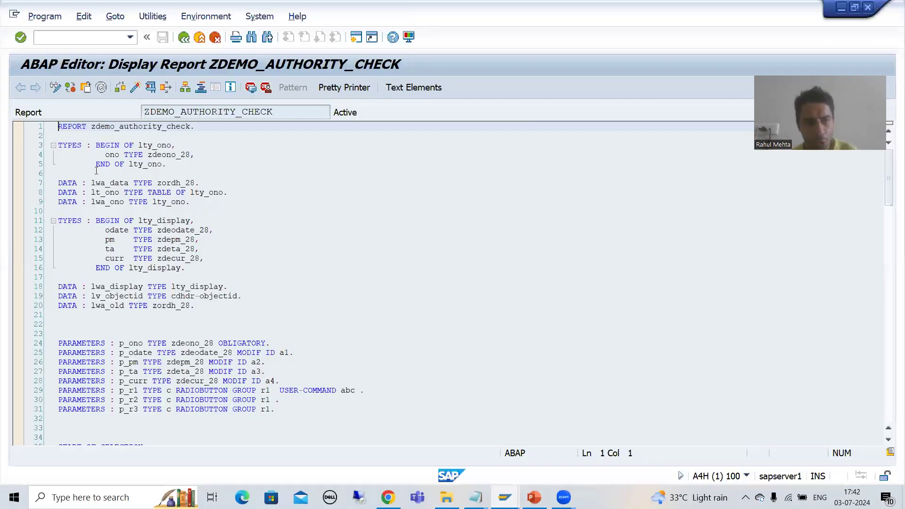
pyautogui.click(63, 39)
pyautogui.write('/osu20')
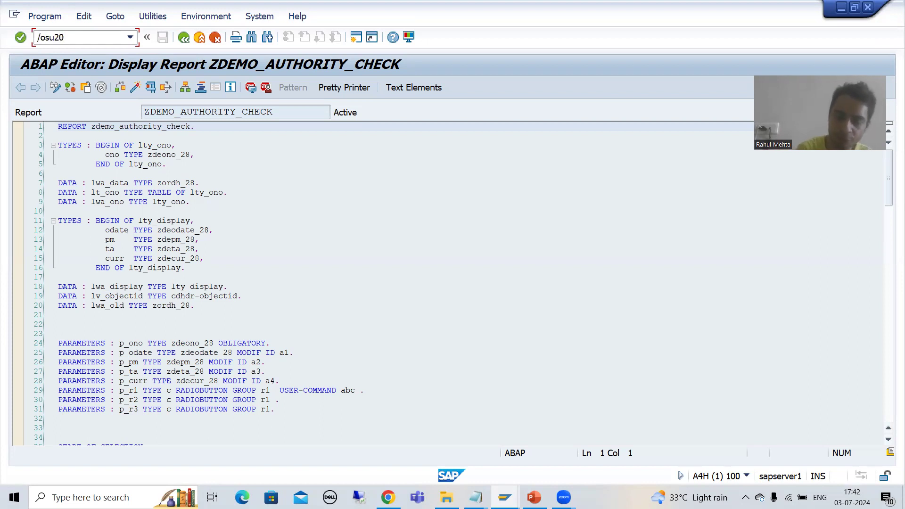
pyautogui.press('Return')
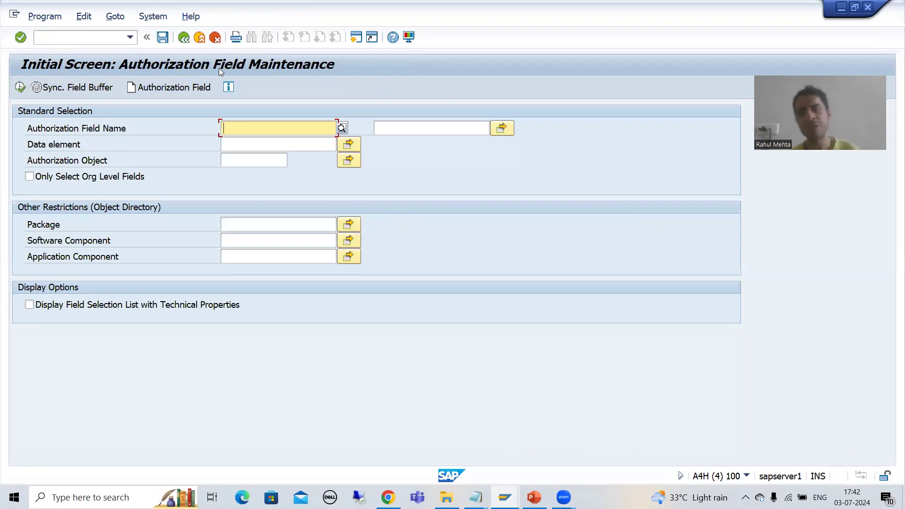
# Step: Start a new authorization field named PYMTMODE and assign it to package $TMP
pyautogui.click(162, 88)
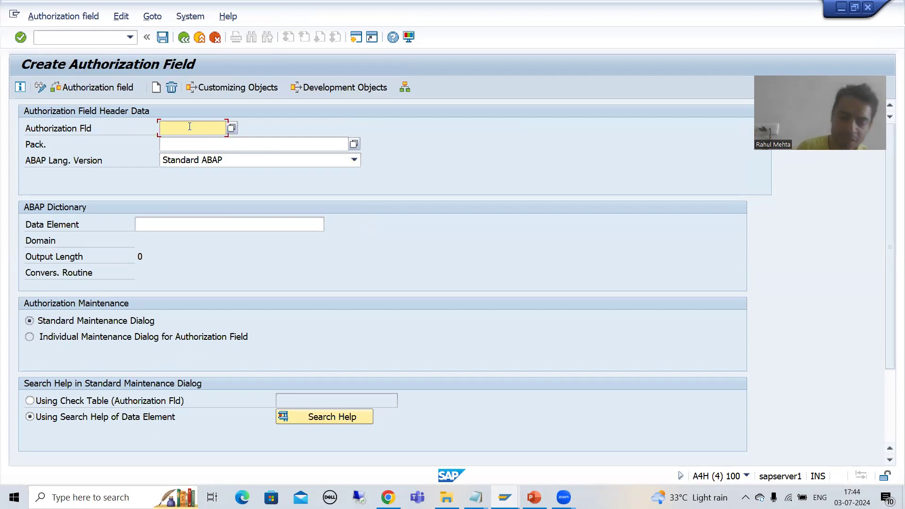
pyautogui.write('PA')
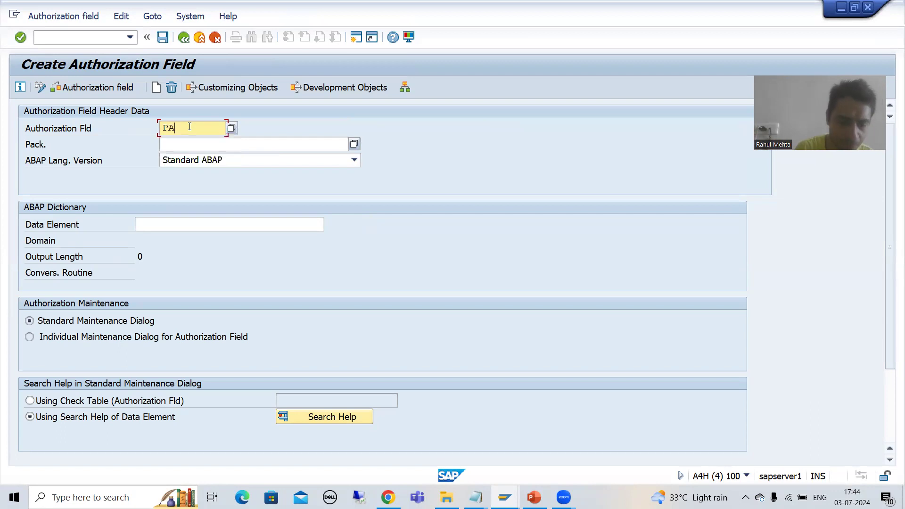
pyautogui.press('BackSpace')
pyautogui.write('AYMENT')
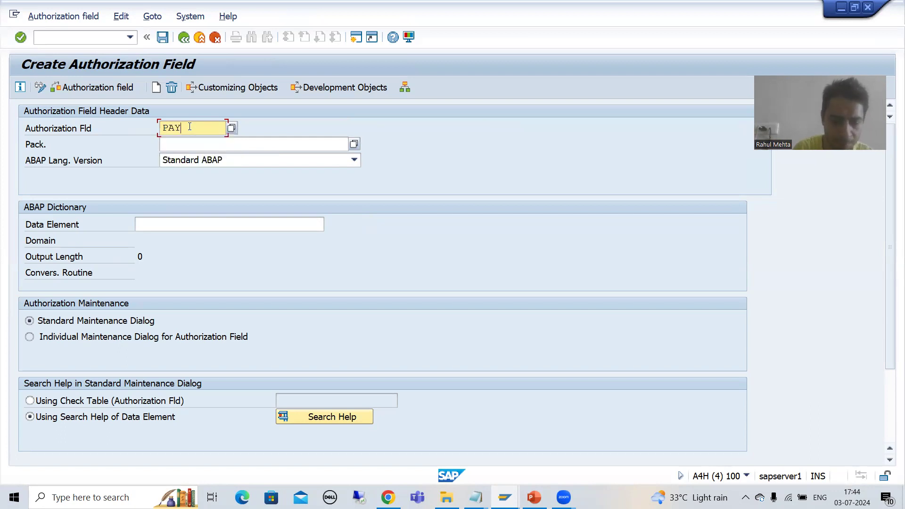
pyautogui.press('BackSpace')
pyautogui.press('BackSpace')
pyautogui.press('BackSpace')
pyautogui.press('BackSpace')
pyautogui.press('BackSpace')
pyautogui.press('BackSpace')
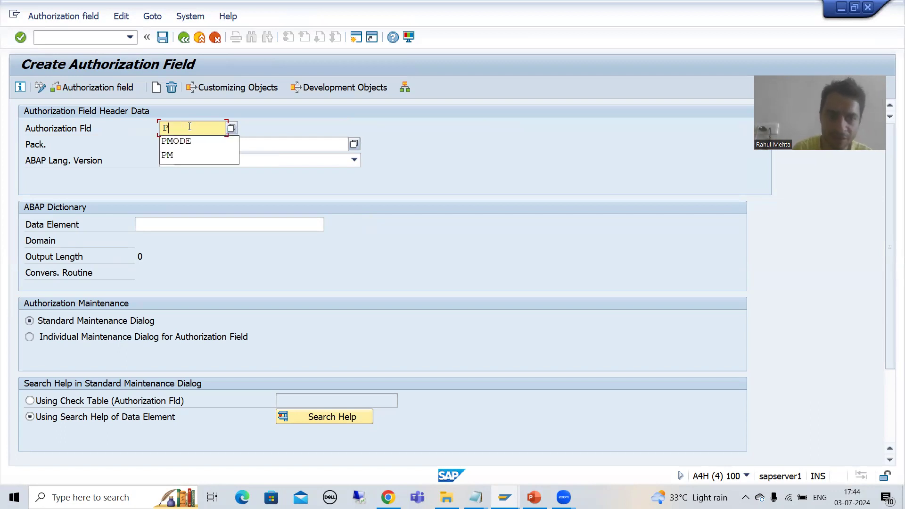
pyautogui.write('YMTMD')
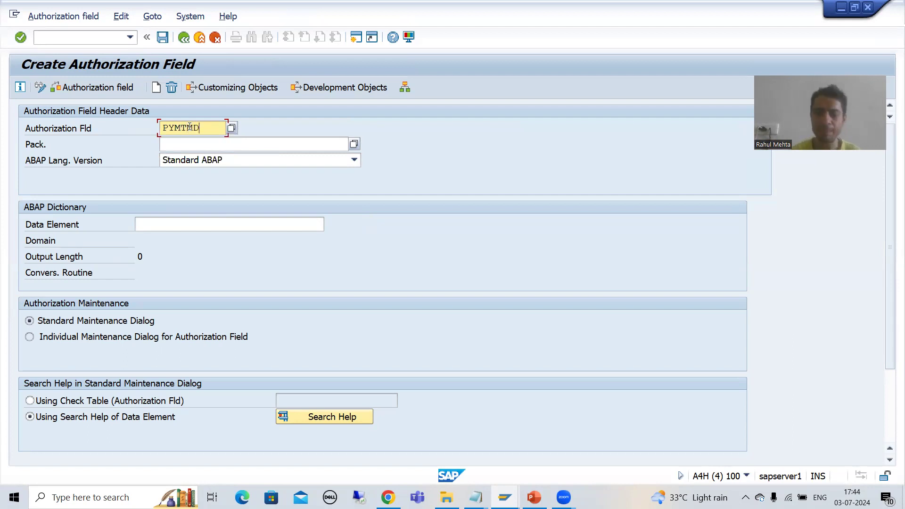
pyautogui.press('BackSpace')
pyautogui.write('ODE')
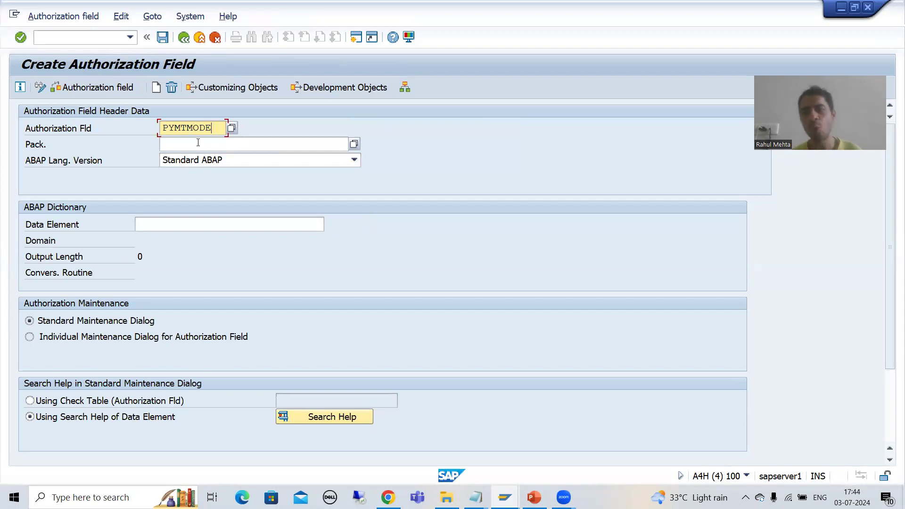
pyautogui.click(184, 140)
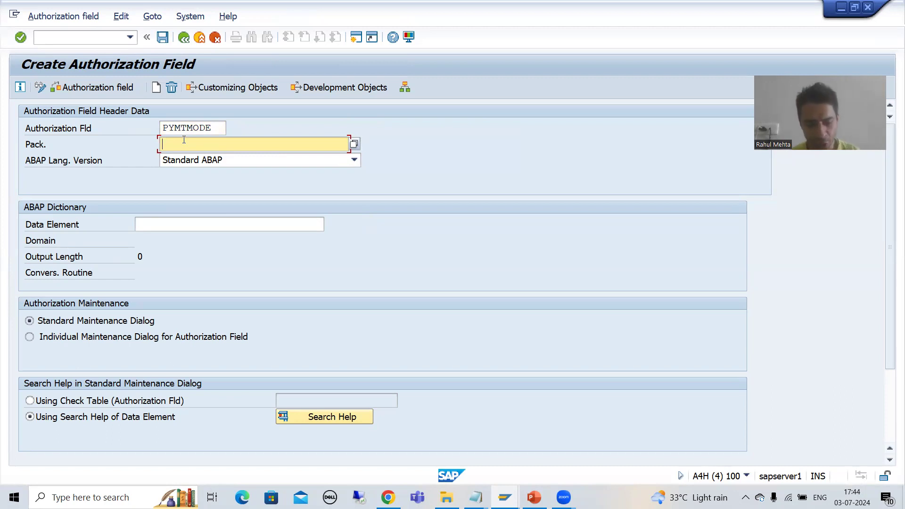
pyautogui.write('$TMP')
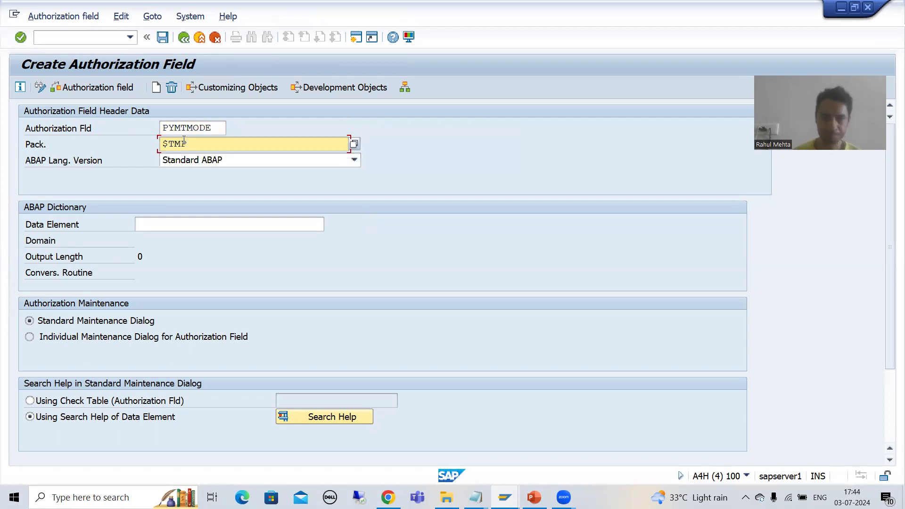
# Step: Open the ABAP Dictionary (SE11) in a separate session and display database table zordh_28
pyautogui.click(162, 224)
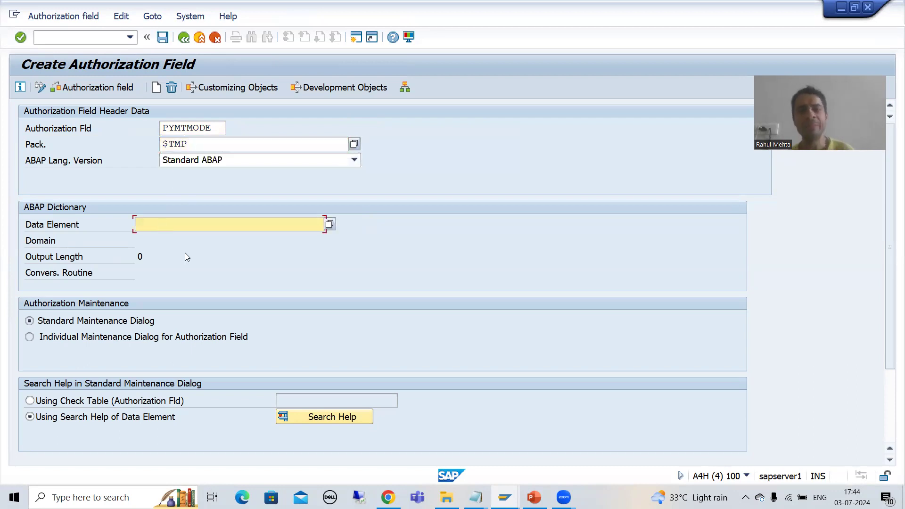
pyautogui.click(105, 37)
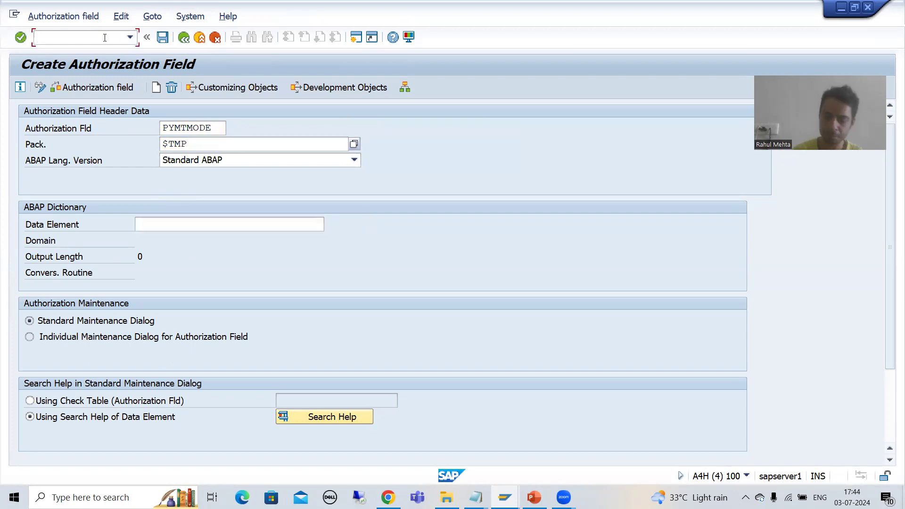
pyautogui.write('/nse11')
pyautogui.press('Return')
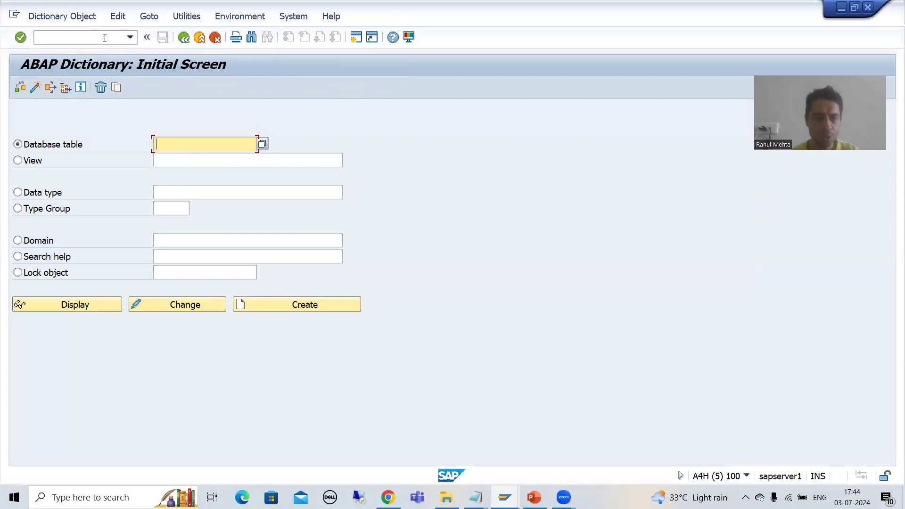
pyautogui.press('BackSpace')
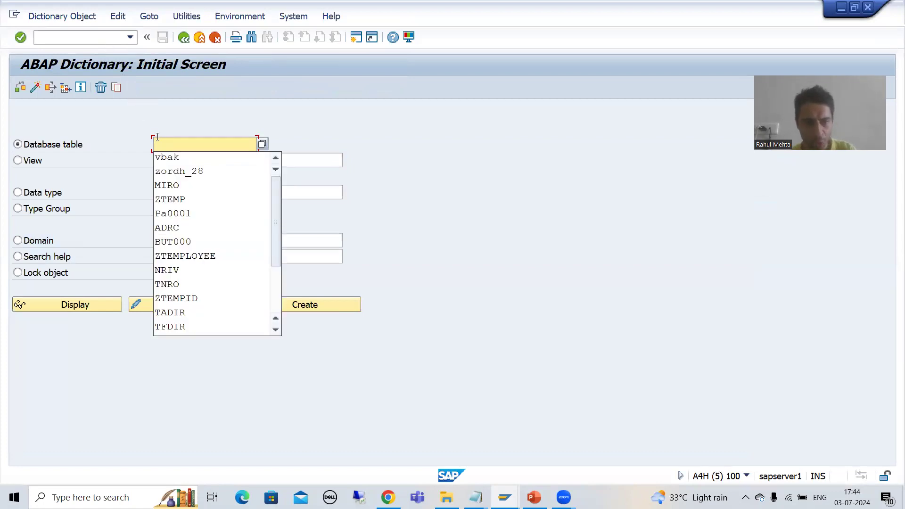
pyautogui.click(185, 172)
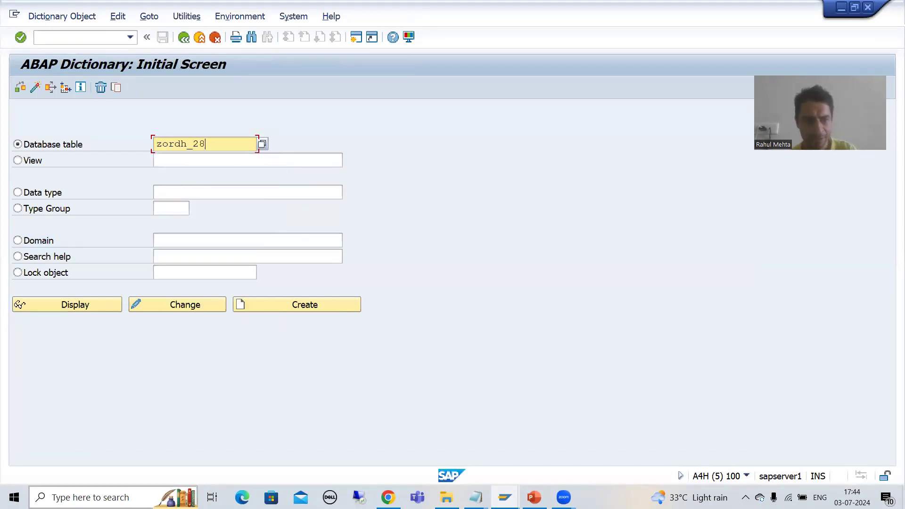
pyautogui.click(62, 308)
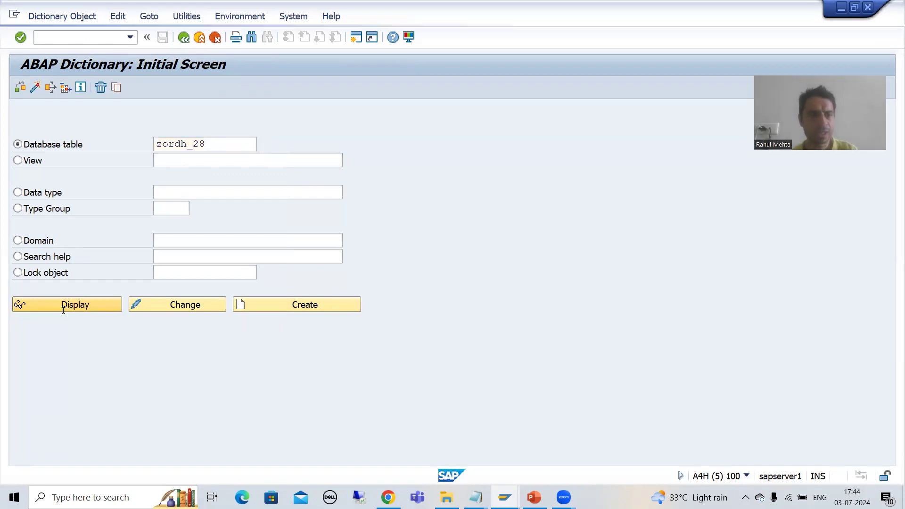
# Step: Copy the payment mode data element ZDEPM_28 from the dictionary into the new authorization field's data element
pyautogui.moveTo(258, 256); pyautogui.dragTo(176, 262)
pyautogui.hotkey('ctrl', 'c')
pyautogui.hotkey('alt', 'Tab')
pyautogui.hotkey('ctrl', 'v')
pyautogui.press('Return')
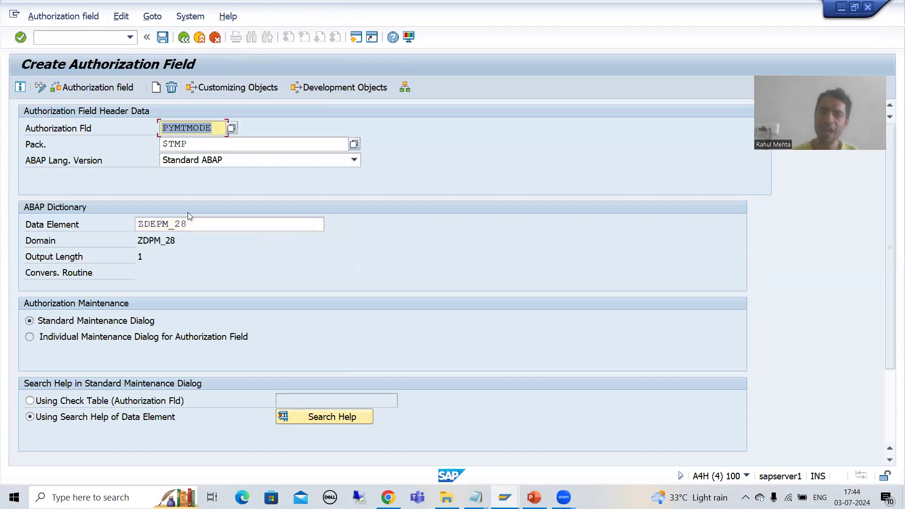
# Step: Examine the value range of domain ZDPM_28 behind the payment mode data element in the dictionary session
pyautogui.click(155, 254)
pyautogui.hotkey('alt', 'Tab')
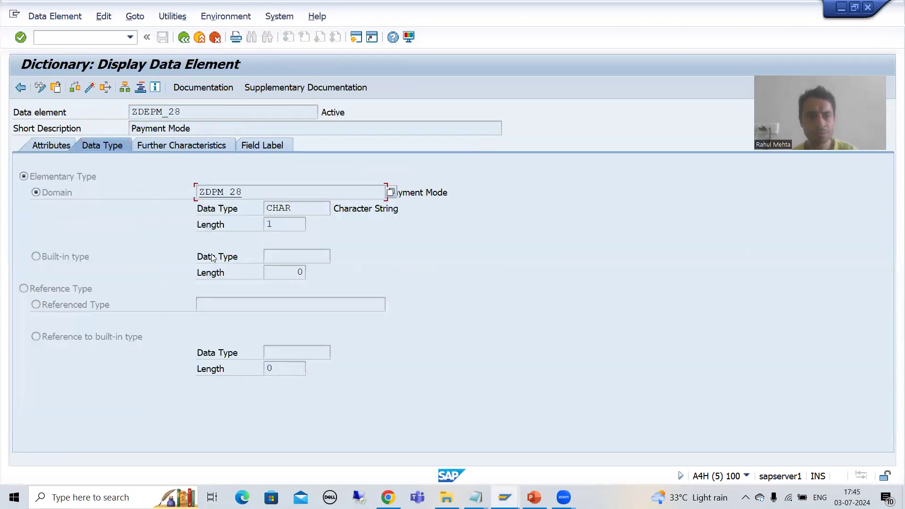
pyautogui.doubleClick(219, 191)
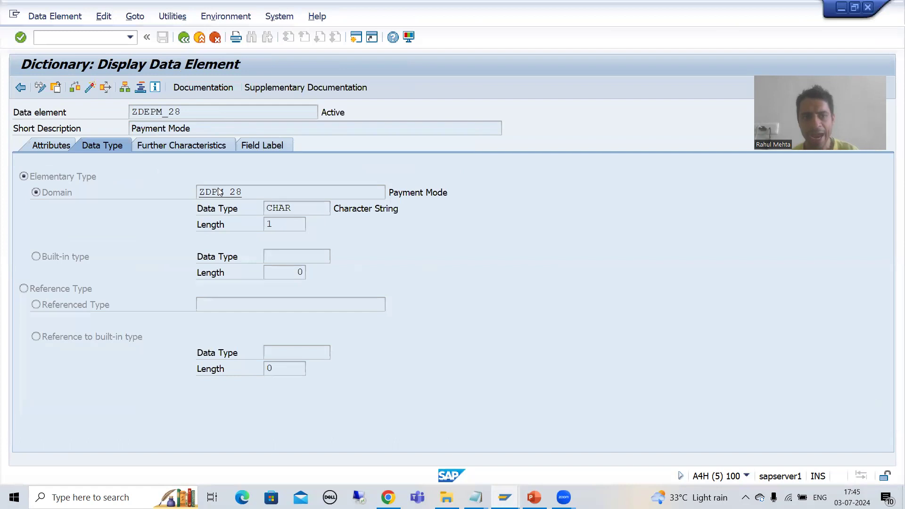
pyautogui.click(182, 147)
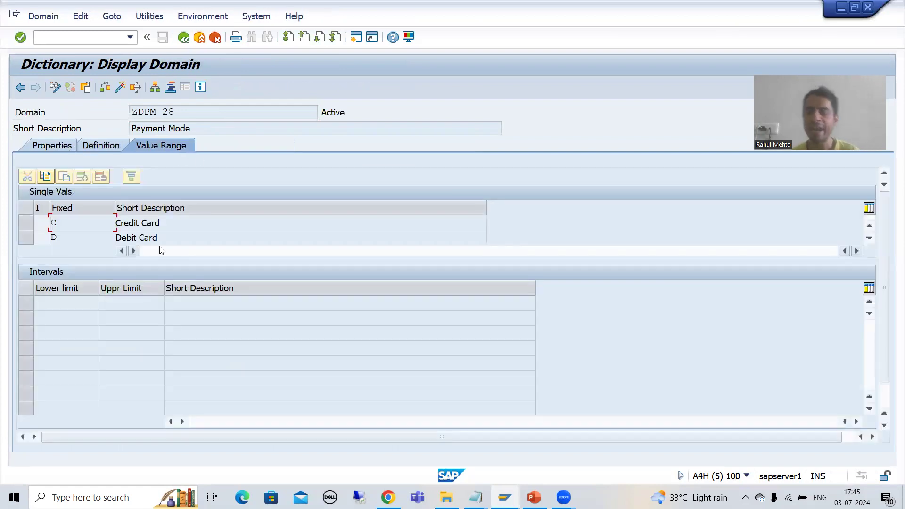
pyautogui.press('F3')
pyautogui.press('F3')
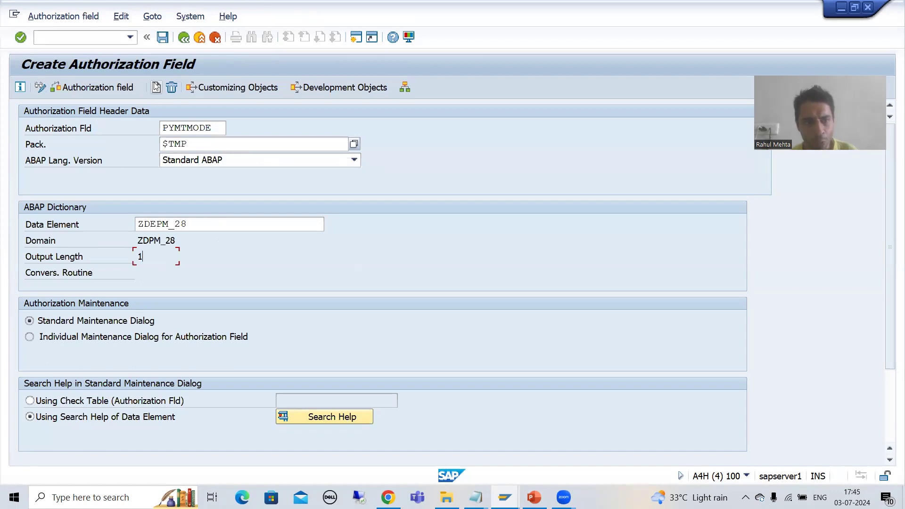
# Step: Save authorization field PYMTMODE as a local object
pyautogui.hotkey('ctrl', 's')
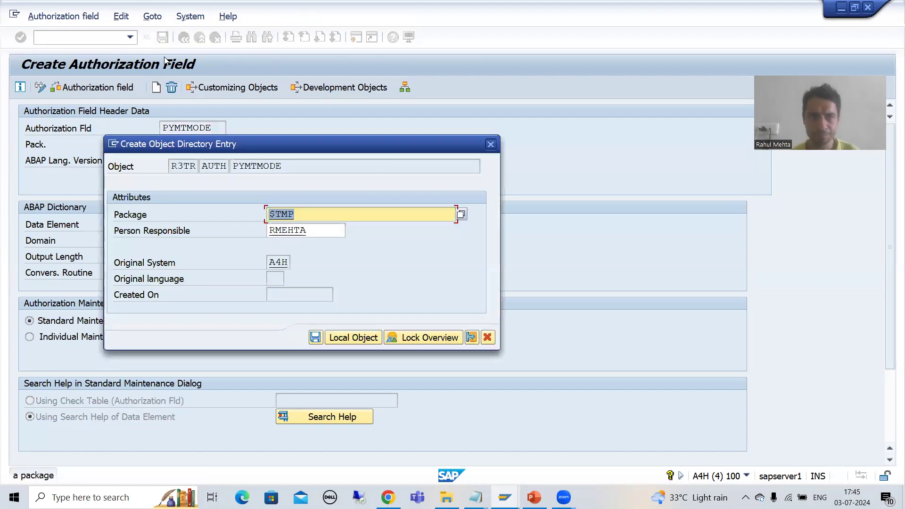
pyautogui.click(352, 337)
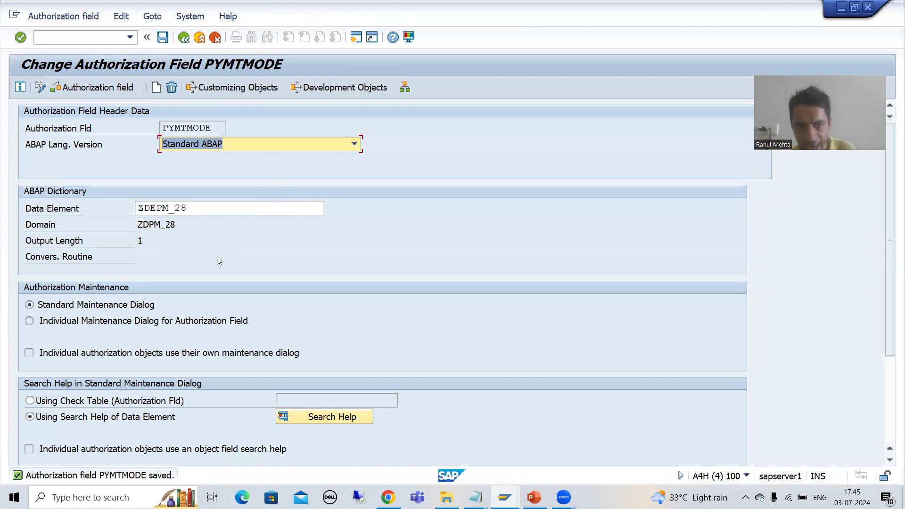
pyautogui.click(177, 130)
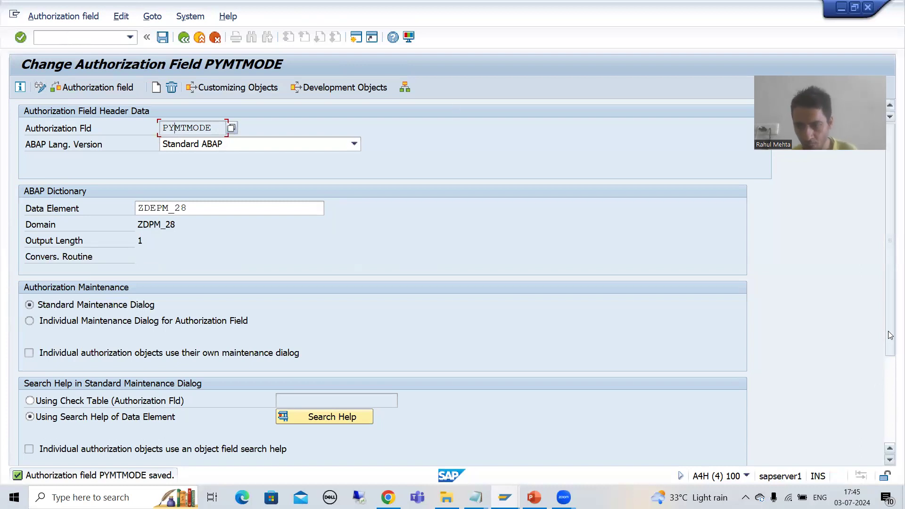
# Step: Open authorization object maintenance (SU21) in a separate session and start creating a new authorization object
pyautogui.scroll(-1, 889, 359)
pyautogui.moveTo(889, 360); pyautogui.dragTo(878, 423)
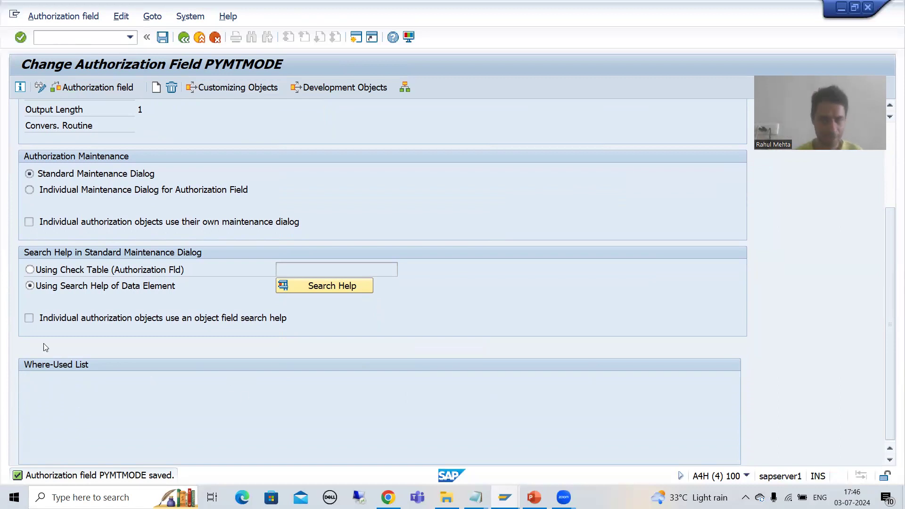
pyautogui.click(43, 38)
pyautogui.write('/osu21')
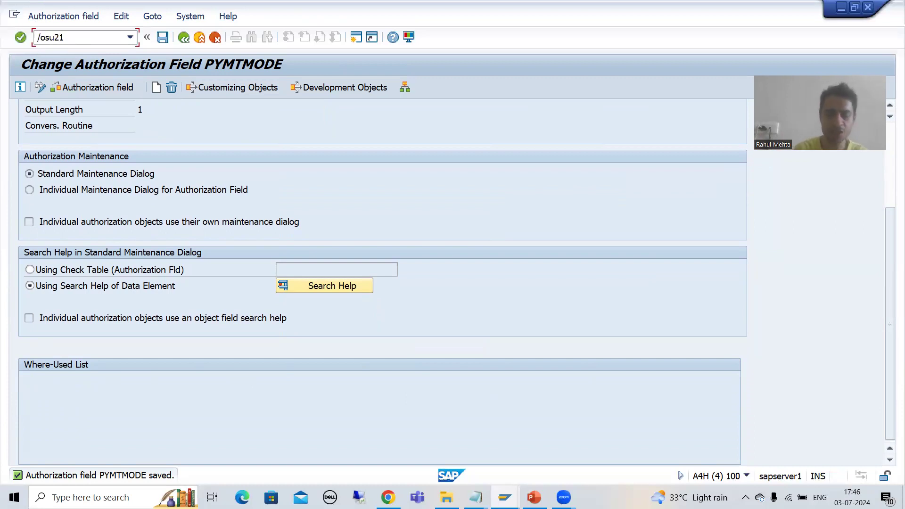
pyautogui.press('Return')
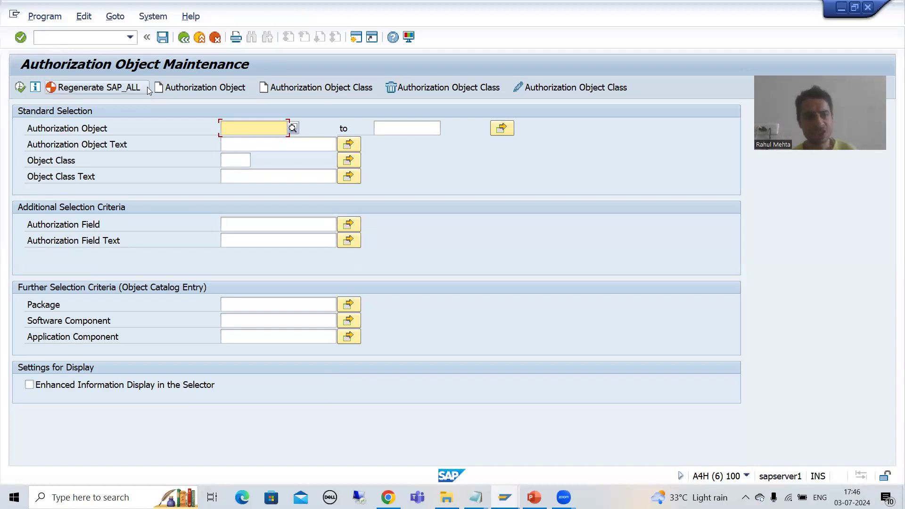
pyautogui.click(184, 89)
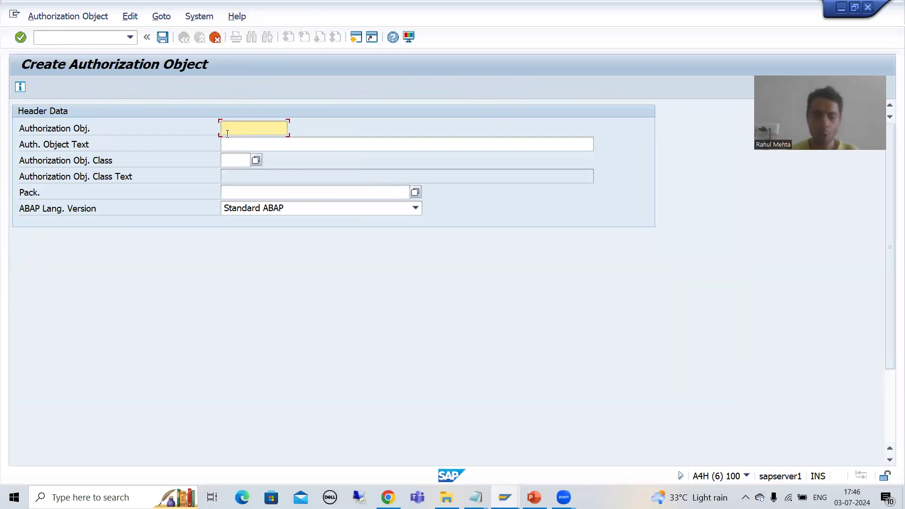
# Step: Name the new authorization object ZAUTHPMD
pyautogui.write('ZAUTH')
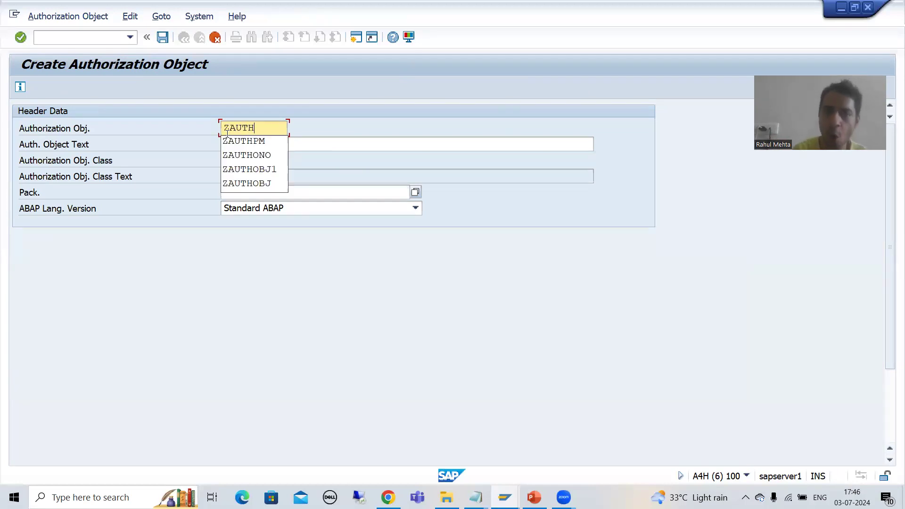
pyautogui.write('PMT')
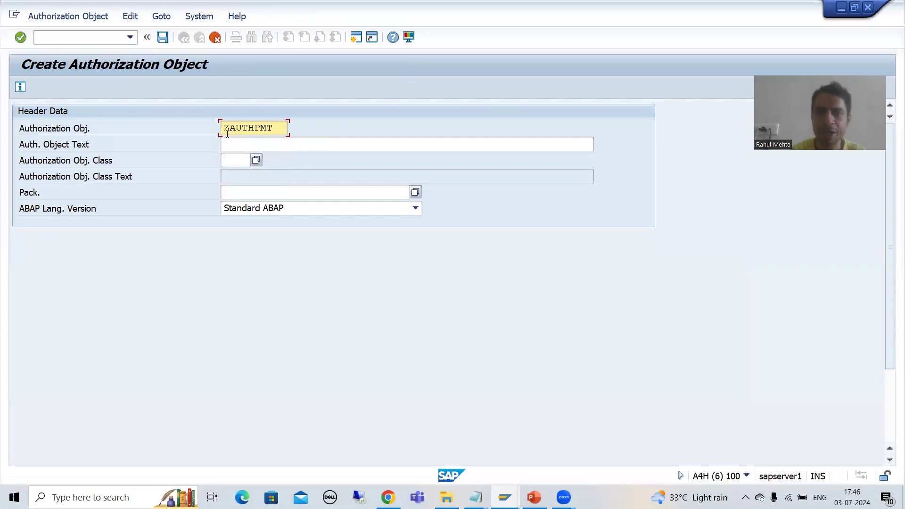
pyautogui.press('BackSpace')
pyautogui.write('MD')
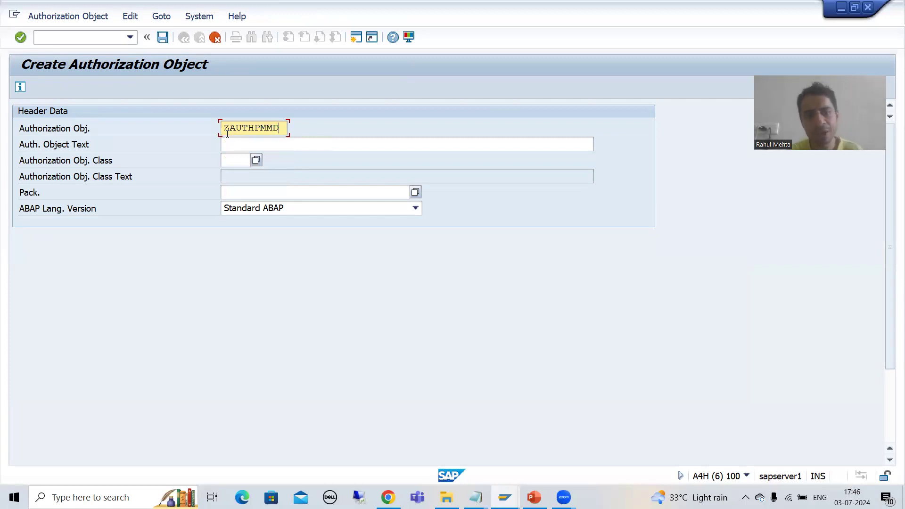
pyautogui.press('BackSpace')
pyautogui.press('BackSpace')
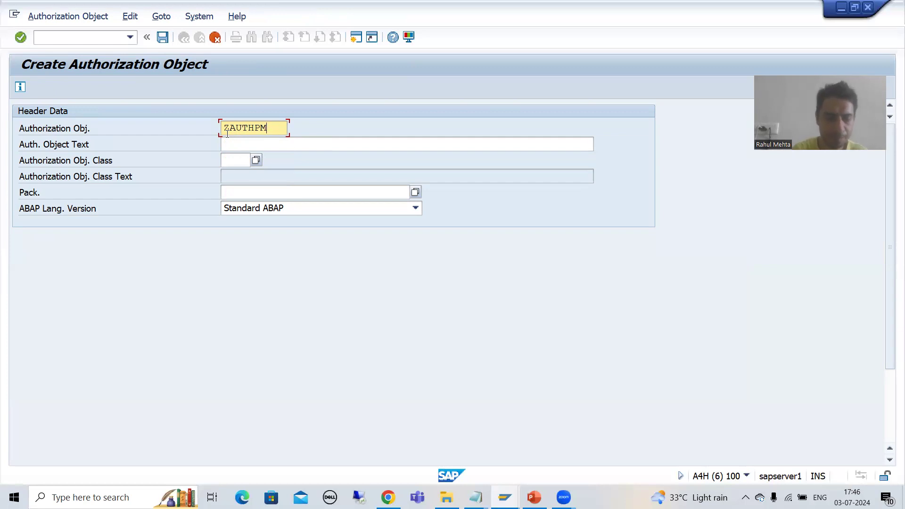
pyautogui.write('D')
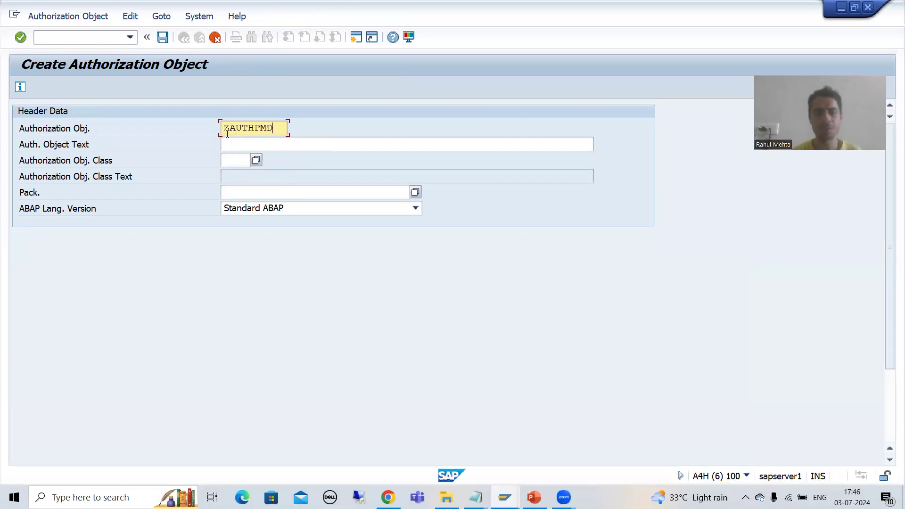
# Step: Enter "Auth. Object for Payment Mode" as the authorization object's text
pyautogui.click(244, 144)
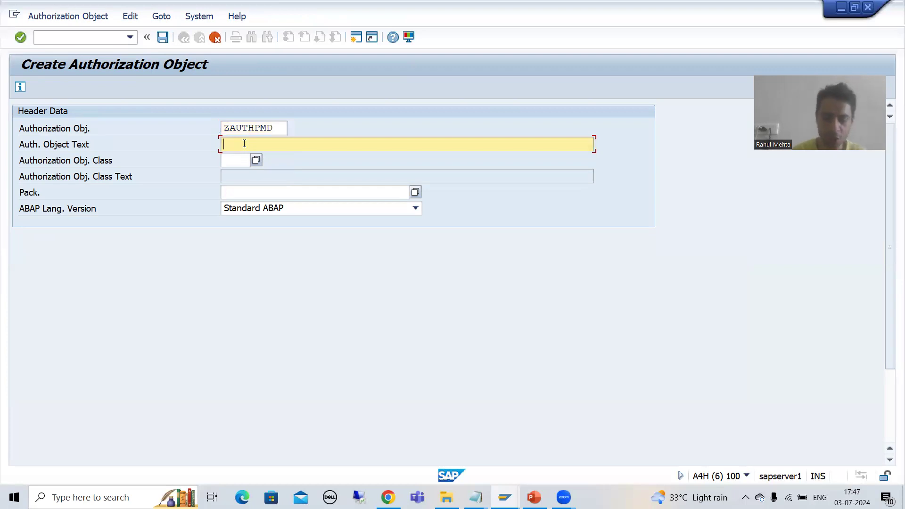
pyautogui.write('Auth')
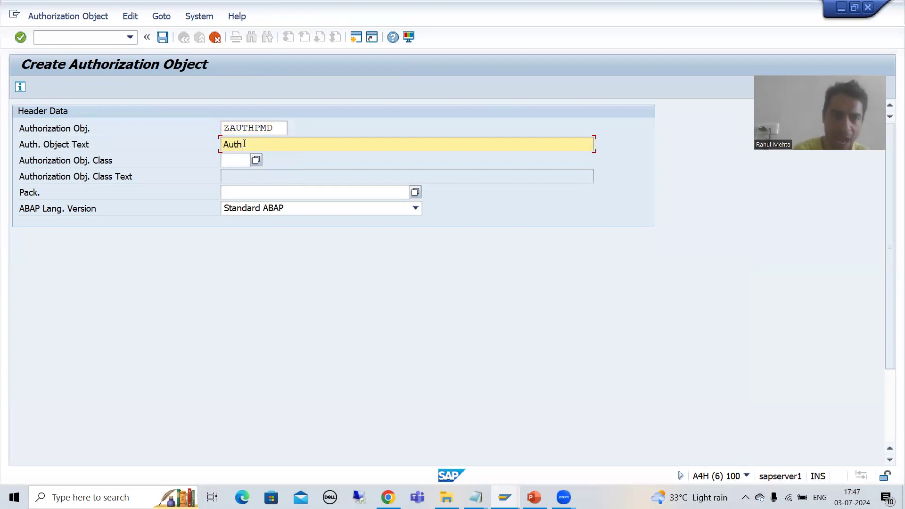
pyautogui.write('Object for Paytme')
pyautogui.press('BackSpace')
pyautogui.press('BackSpace')
pyautogui.press('BackSpace')
pyautogui.write('ment Mode')
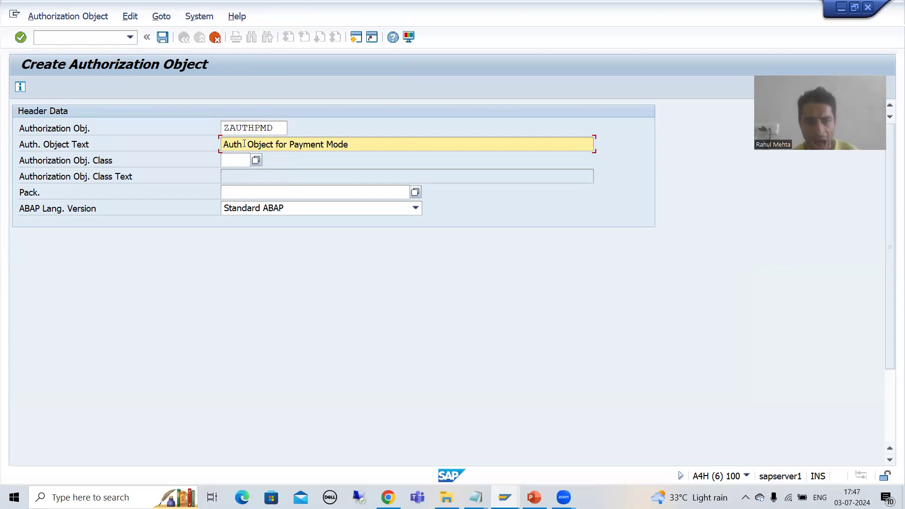
# Step: Assign object class ZCLS and package $TMP to the authorization object and save it
pyautogui.click(232, 159)
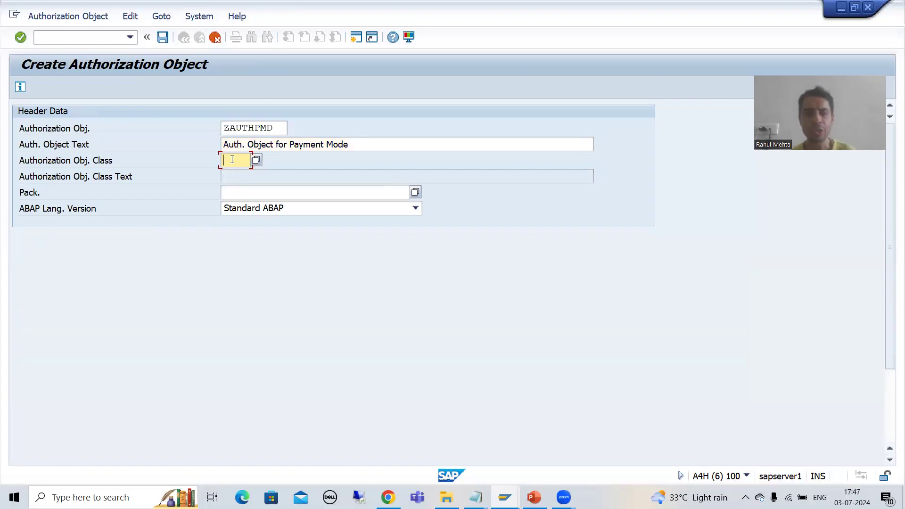
pyautogui.write('Z')
pyautogui.click(231, 172)
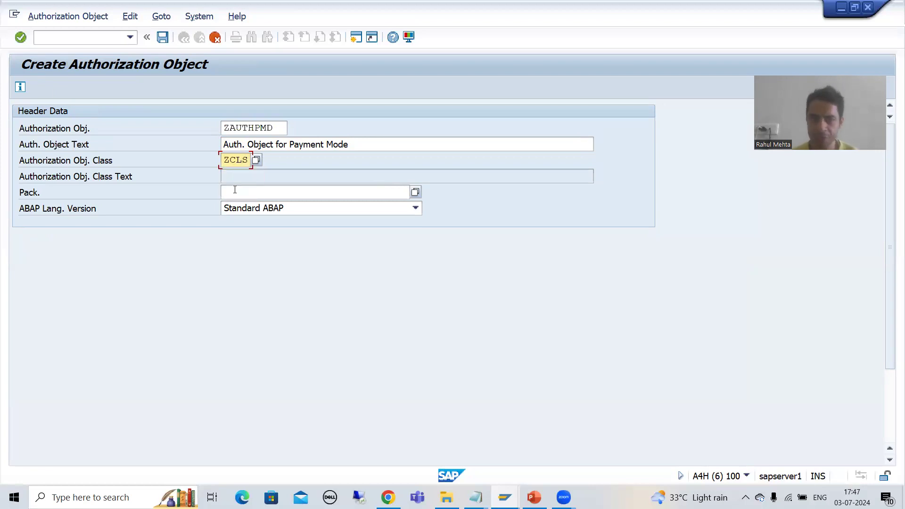
pyautogui.click(235, 193)
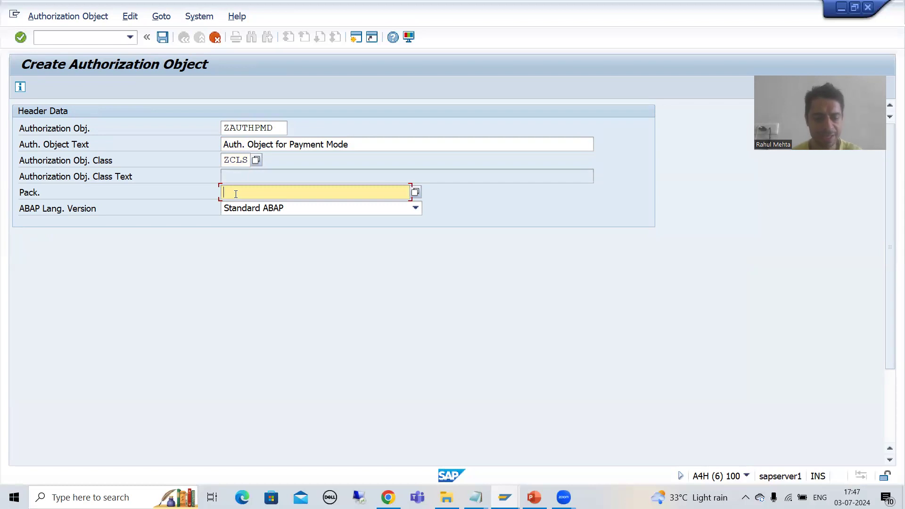
pyautogui.write('$TMP')
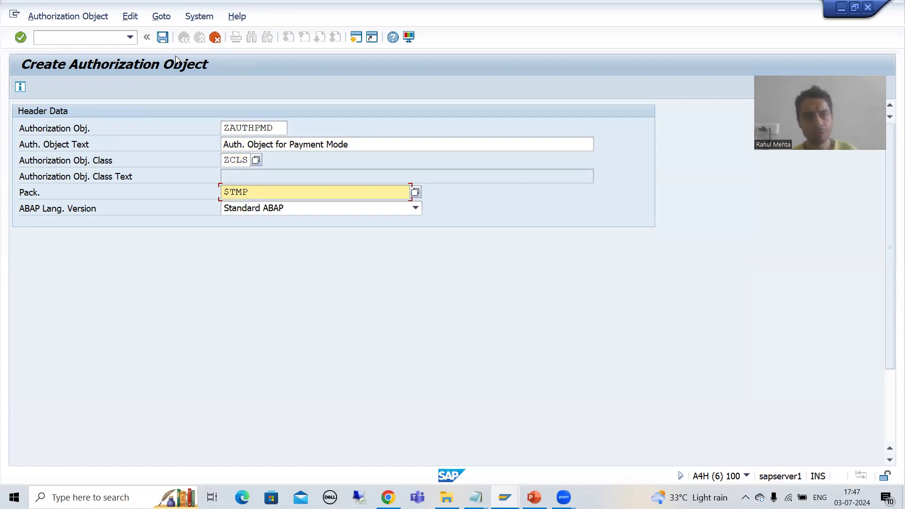
pyautogui.click(163, 36)
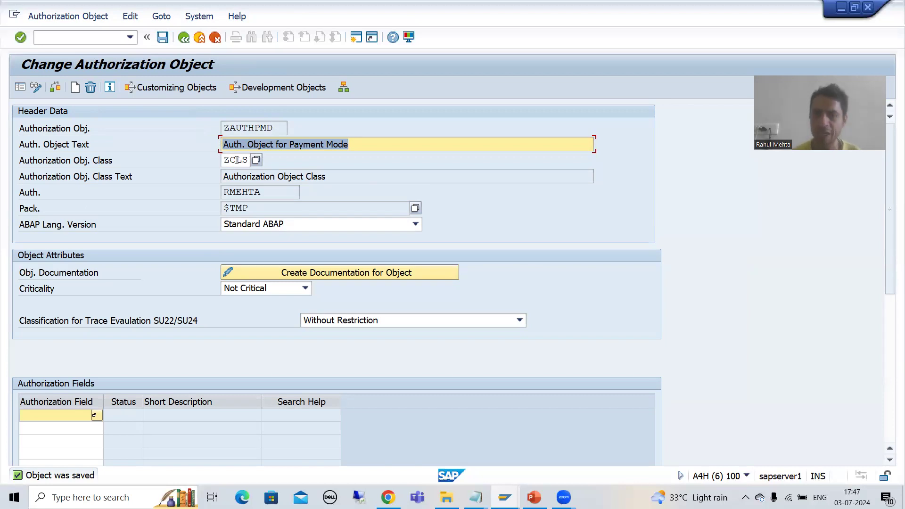
# Step: Find ACTVT through the field name search and add it as the object's first authorization field
pyautogui.click(96, 416)
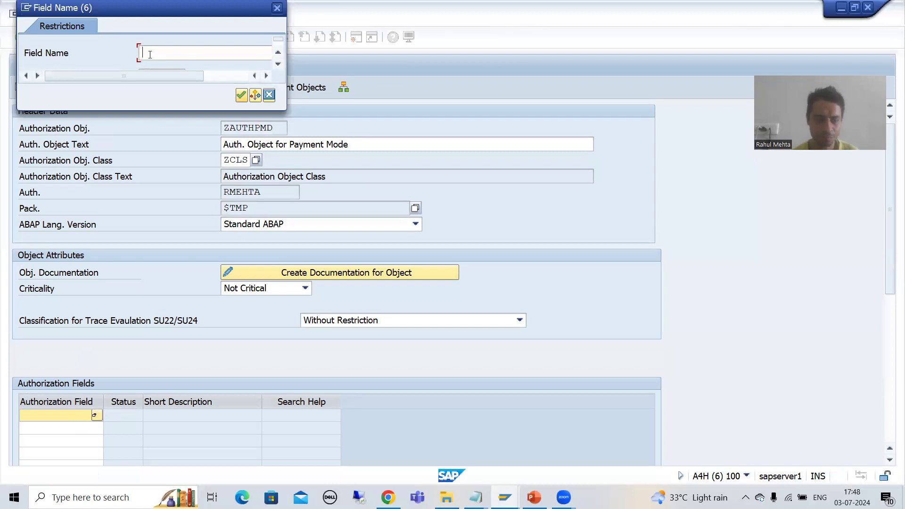
pyautogui.write('ACTVT')
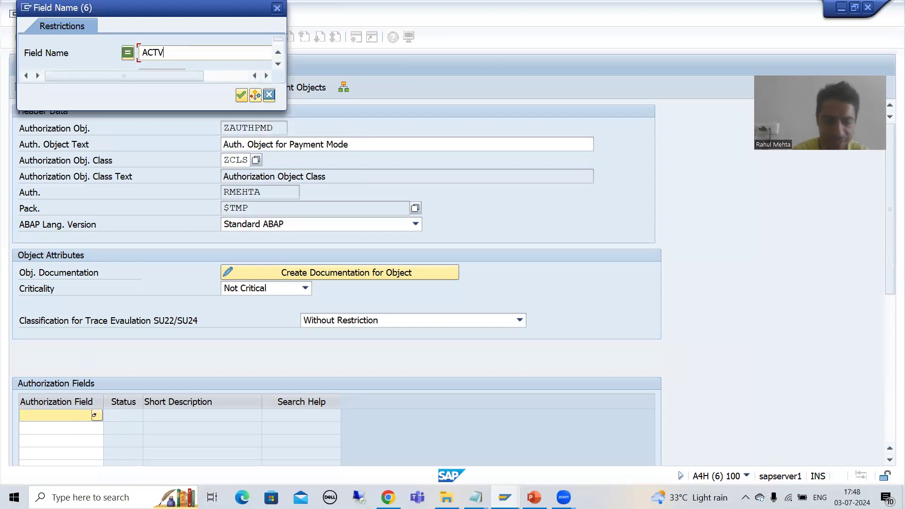
pyautogui.click(242, 95)
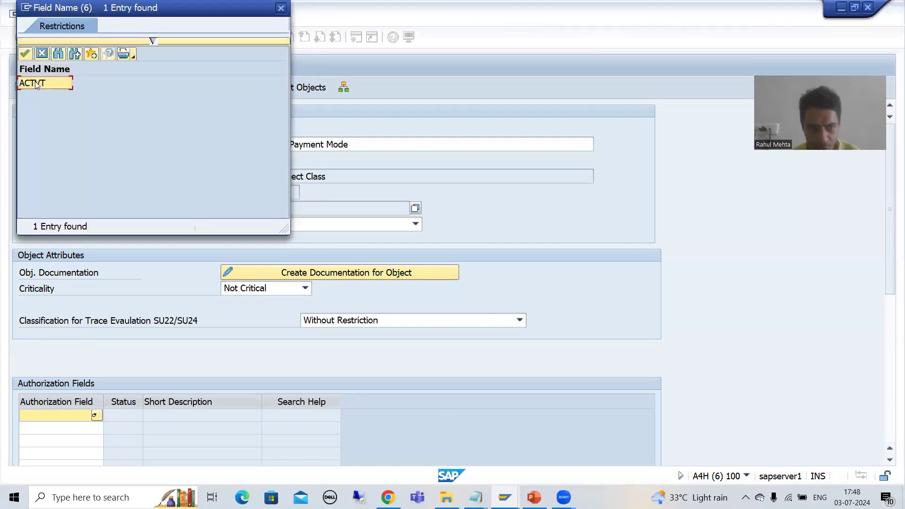
pyautogui.doubleClick(35, 82)
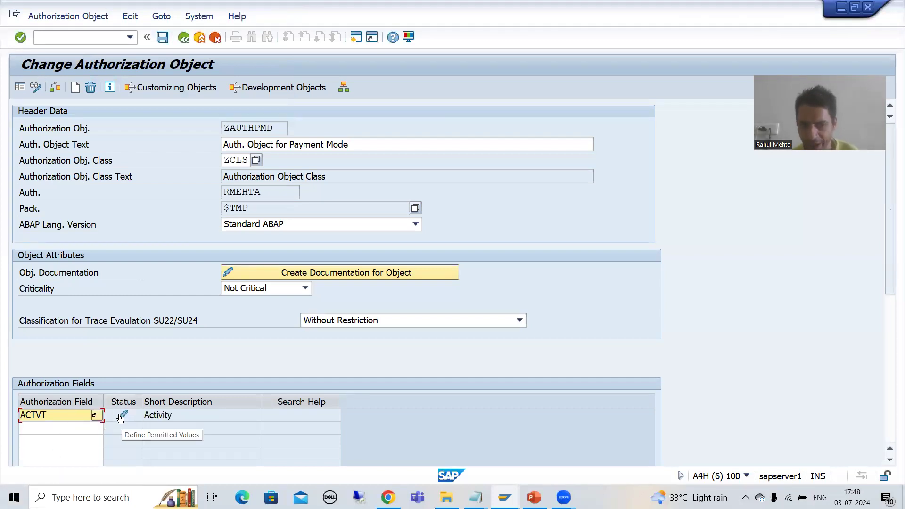
# Step: Define activity 03 Display as the permitted value for the ACTVT field and save the selection
pyautogui.click(123, 415)
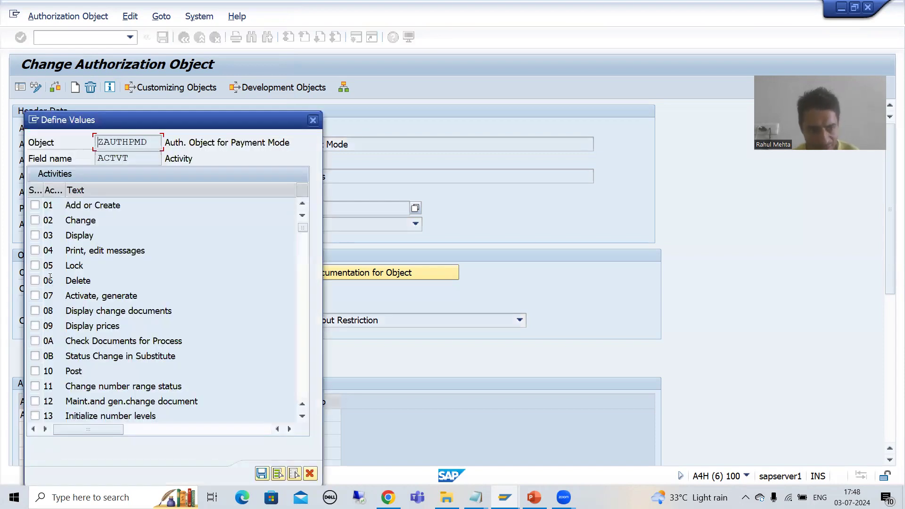
pyautogui.click(38, 235)
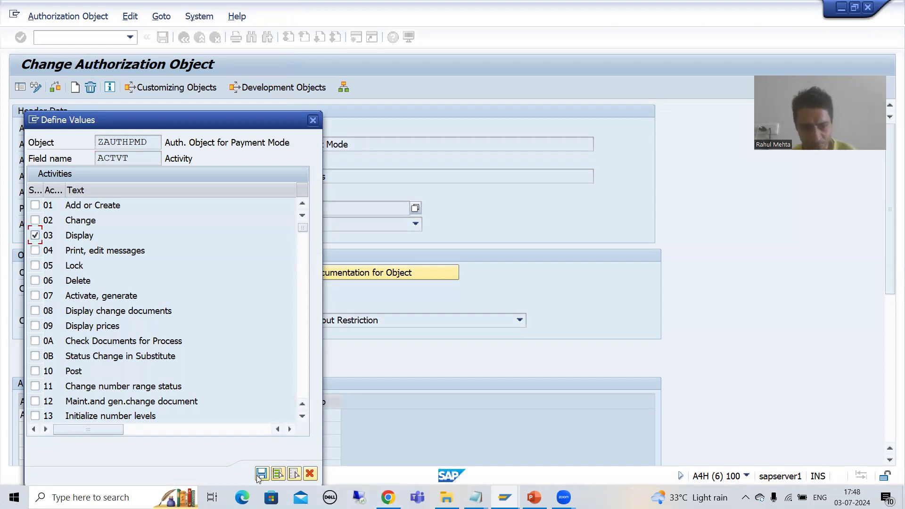
pyautogui.click(261, 473)
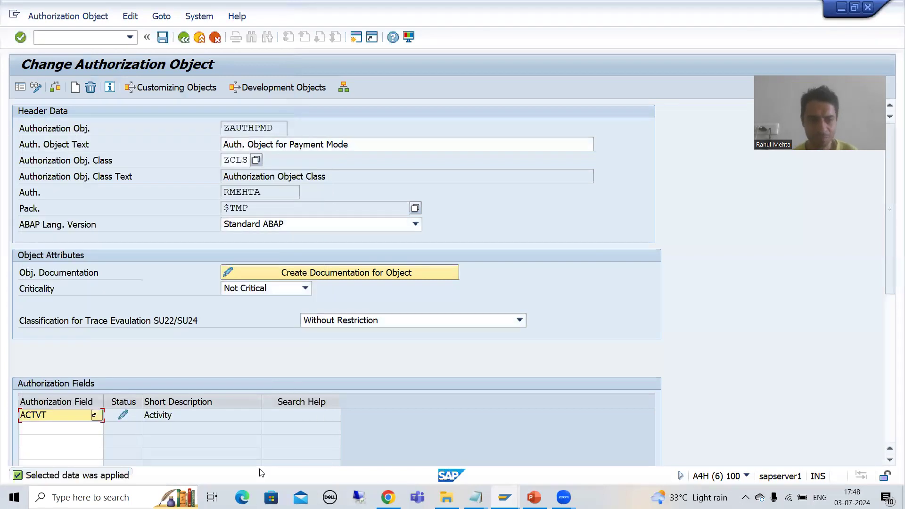
# Step: Add PYMTMODE as the second authorization field through the field name search and save the authorization object
pyautogui.click(56, 431)
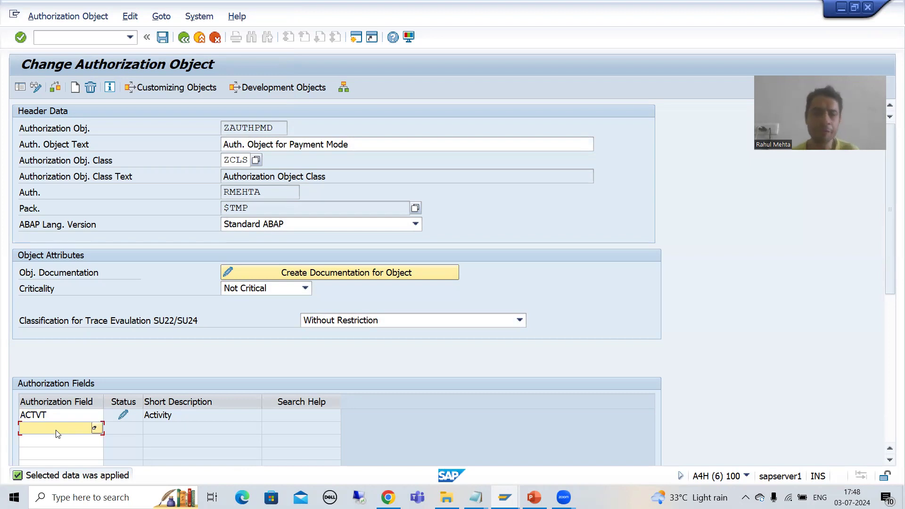
pyautogui.click(95, 428)
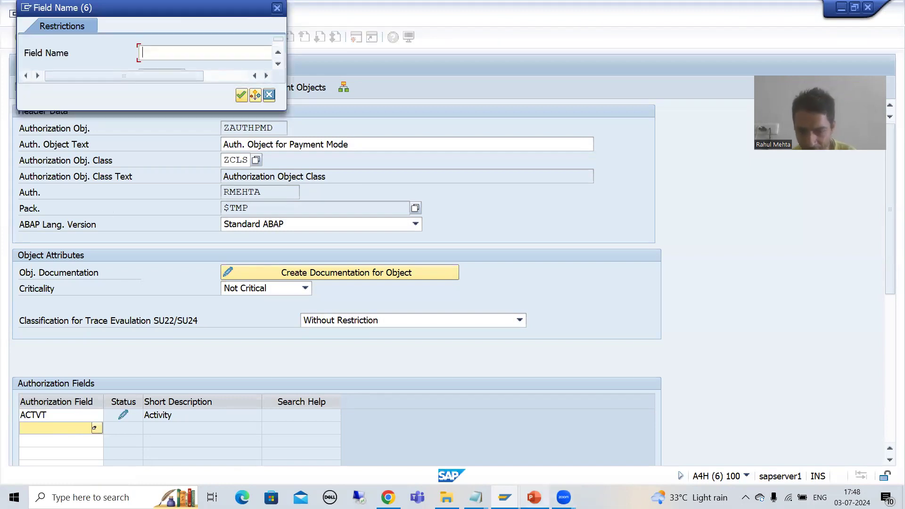
pyautogui.click(504, 497)
pyautogui.click(591, 448)
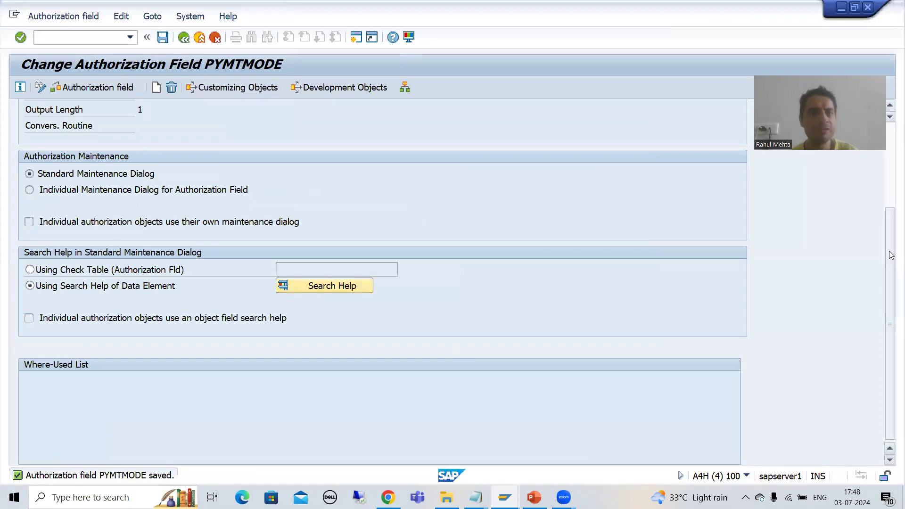
pyautogui.hotkey('alt', 'Tab')
pyautogui.write('PYMTMODE')
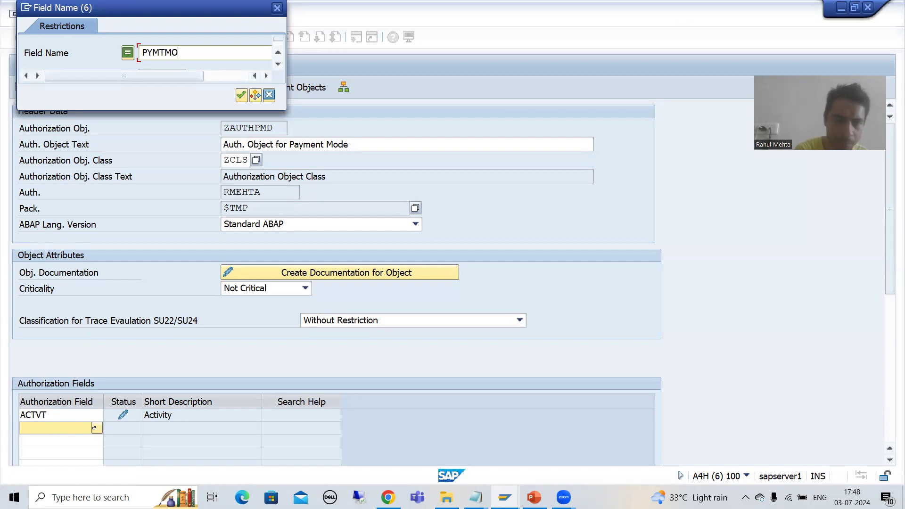
pyautogui.click(241, 96)
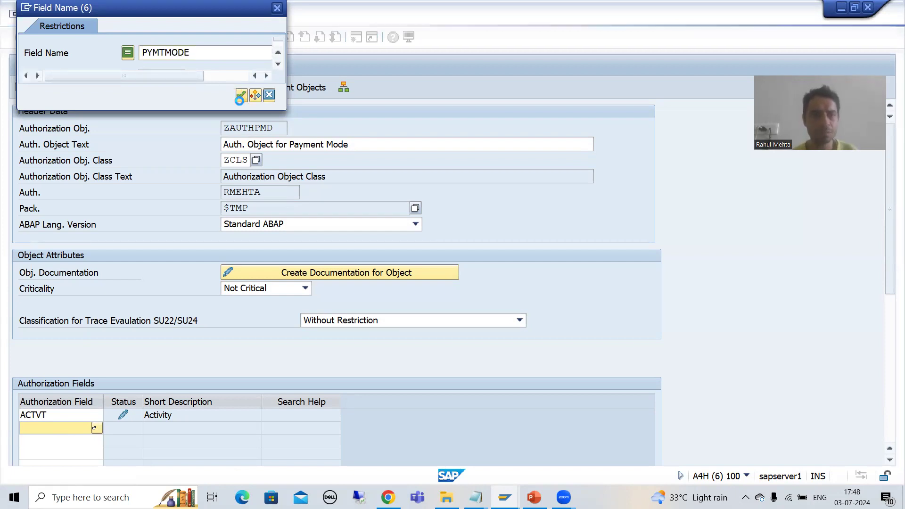
pyautogui.doubleClick(21, 84)
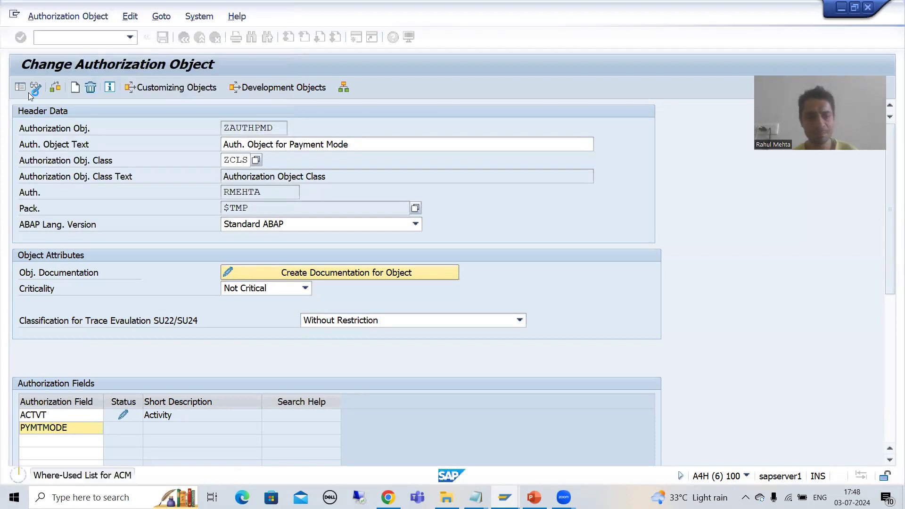
pyautogui.hotkey('ctrl', 's')
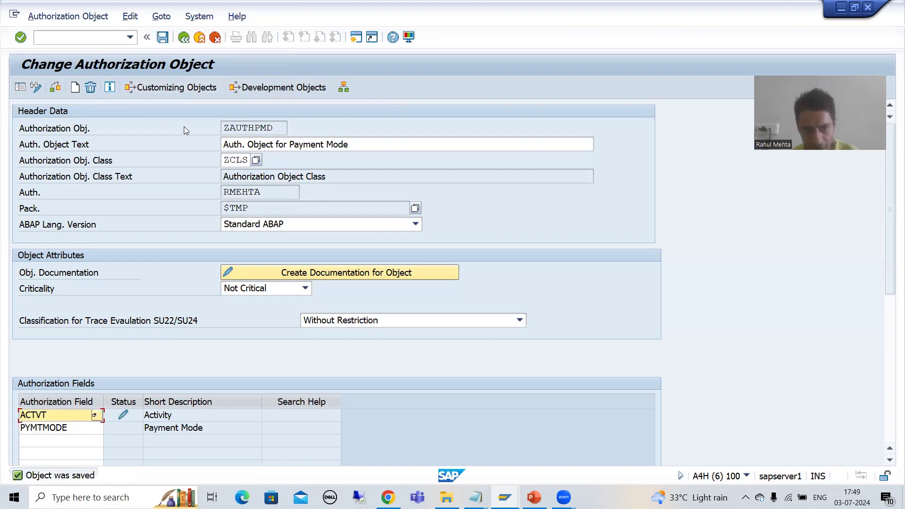
# Step: Switch back to the session with authorization field PYMTMODE and open the authorization field maintenance start screen (SU20) there
pyautogui.click(255, 127)
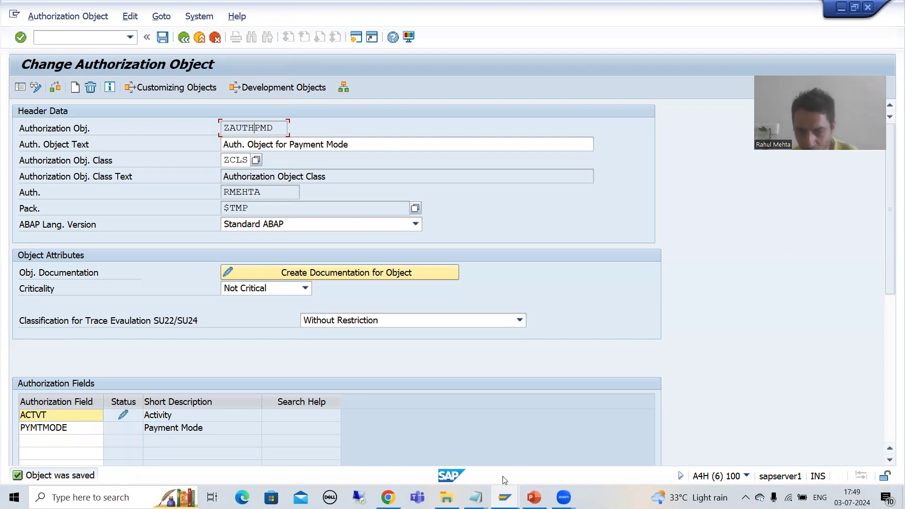
pyautogui.moveTo(504, 497)
pyautogui.click(556, 427)
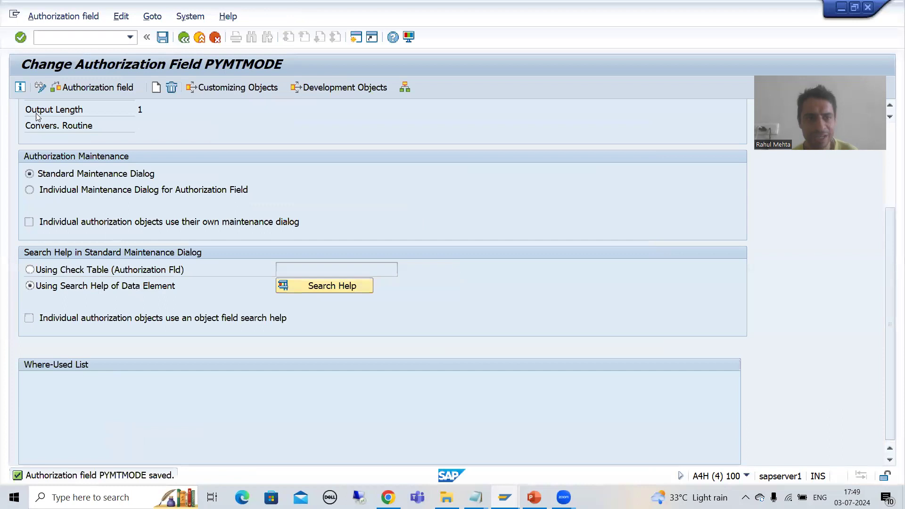
pyautogui.write('/nsu20')
pyautogui.press('Return')
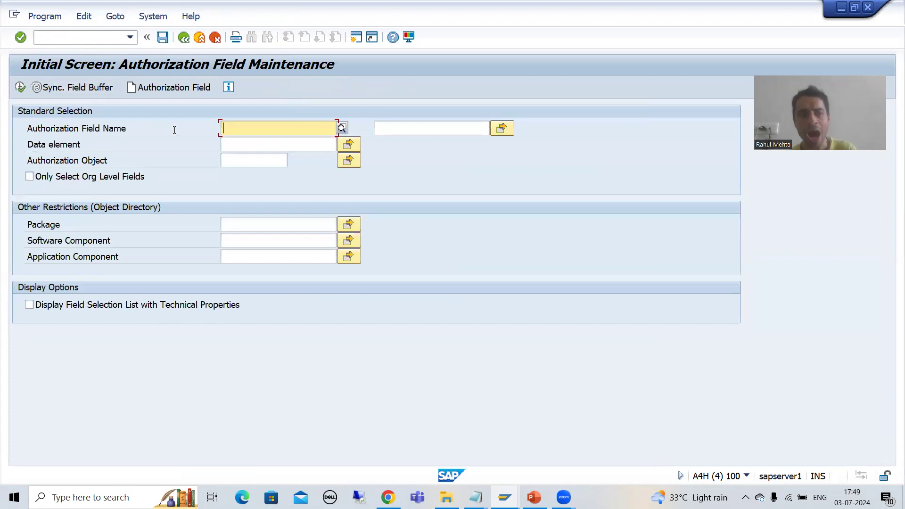
pyautogui.click(224, 134)
pyautogui.press('Escape')
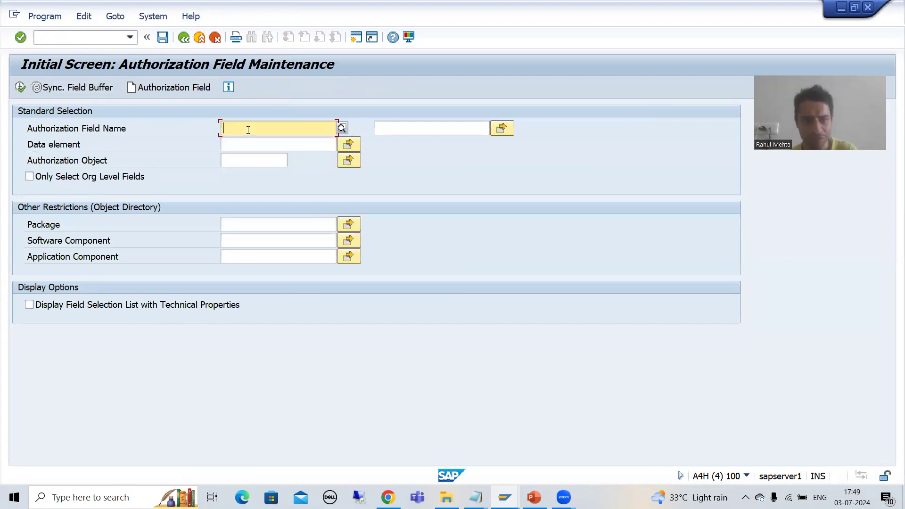
# Step: Display the authorization field PYMTMODE from the selection screen and widen its detail area by narrowing the field list
pyautogui.hotkey('alt', 'Tab')
pyautogui.hotkey('alt', 'Tab')
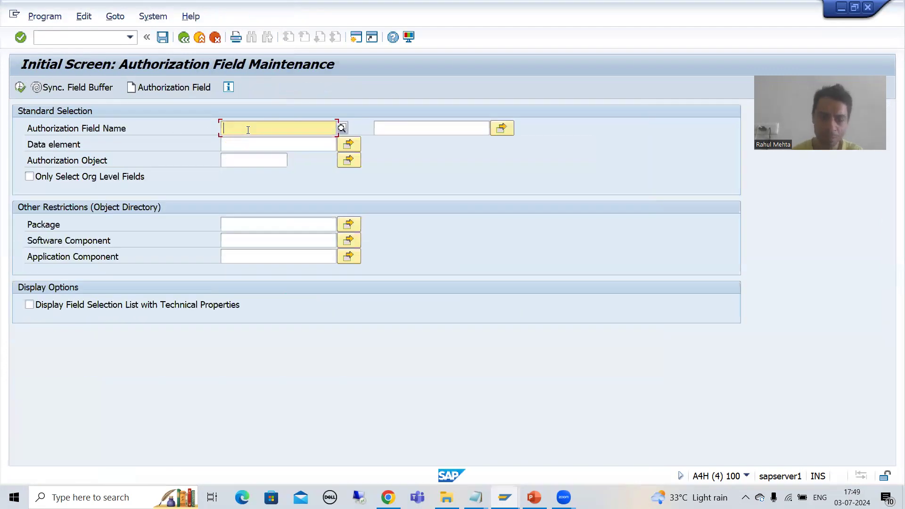
pyautogui.write('PYMTMODE')
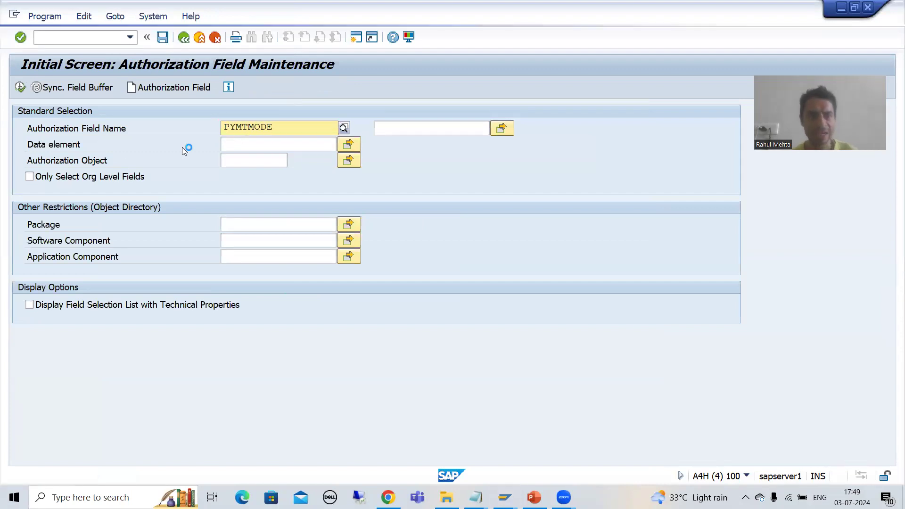
pyautogui.click(18, 92)
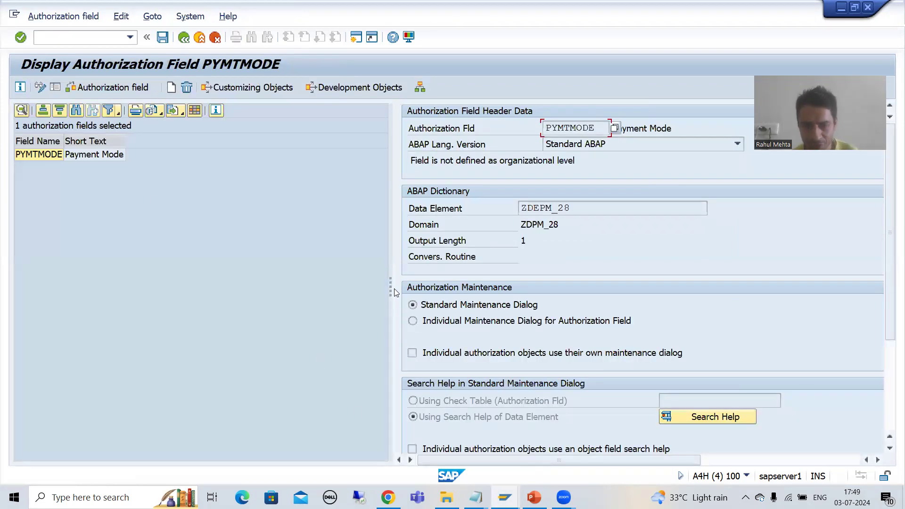
pyautogui.moveTo(389, 284); pyautogui.dragTo(100, 285)
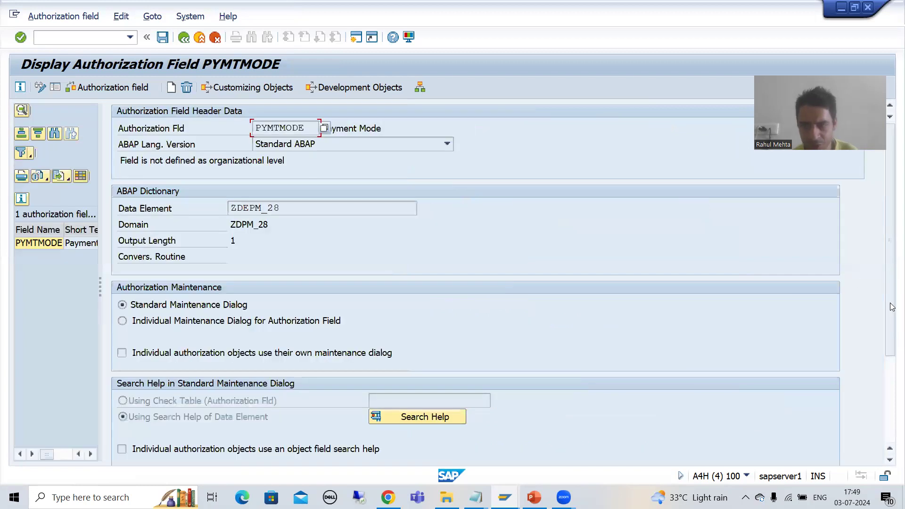
# Step: Examine the header data, ABAP Dictionary details and where-used list of PYMTMODE, selecting the authorization object ZAUTHPMD entry
pyautogui.moveTo(891, 349); pyautogui.dragTo(884, 432)
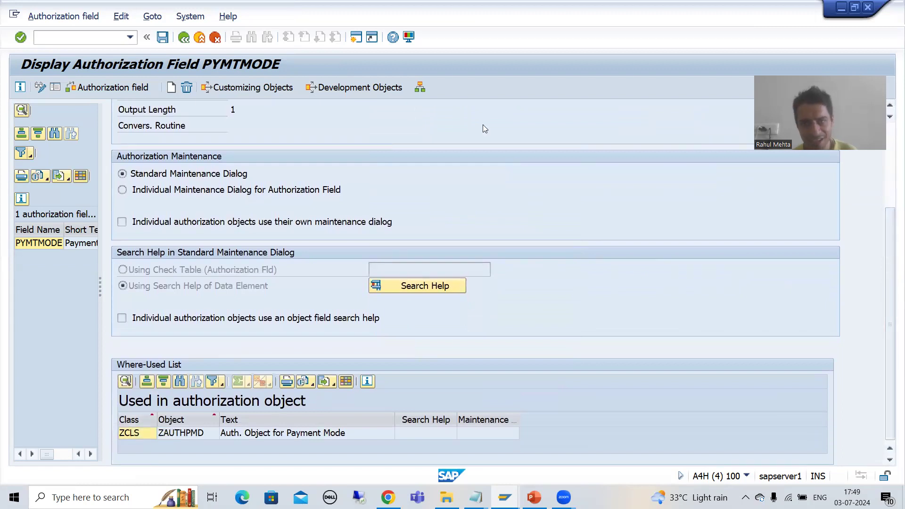
pyautogui.moveTo(887, 259); pyautogui.dragTo(886, 200)
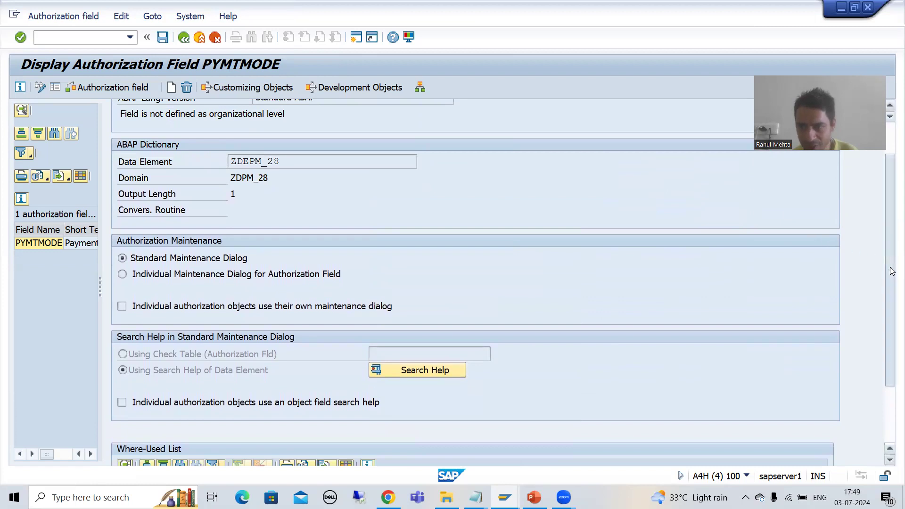
pyautogui.moveTo(891, 246); pyautogui.dragTo(892, 213)
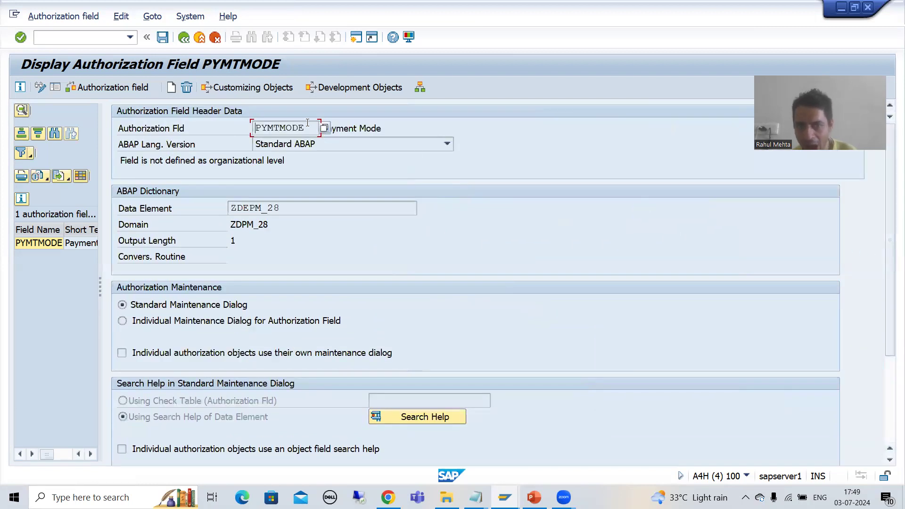
pyautogui.moveTo(888, 289); pyautogui.dragTo(889, 372)
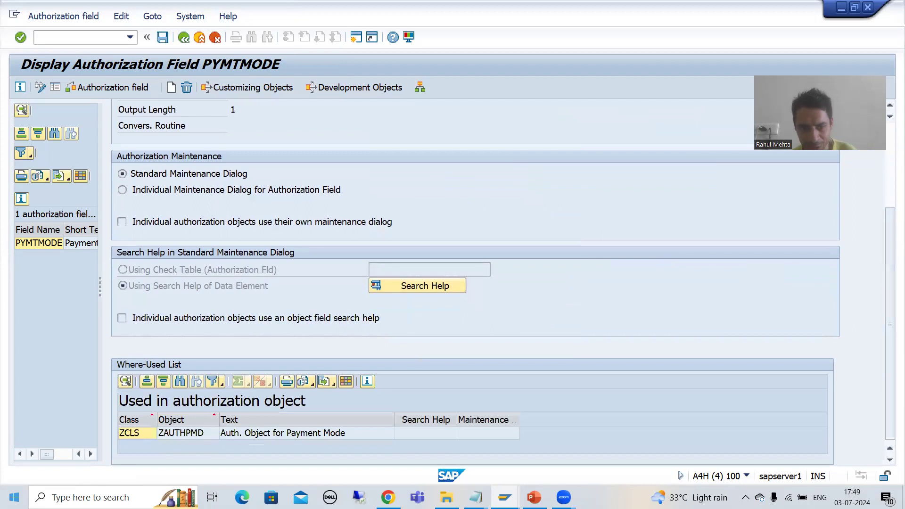
pyautogui.click(165, 435)
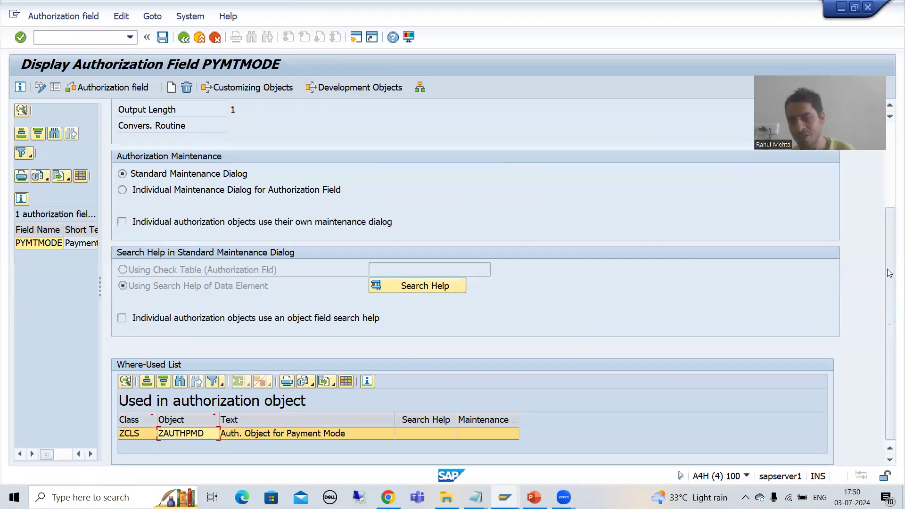
pyautogui.scroll(3, 891, 229)
pyautogui.scroll(1, 891, 229)
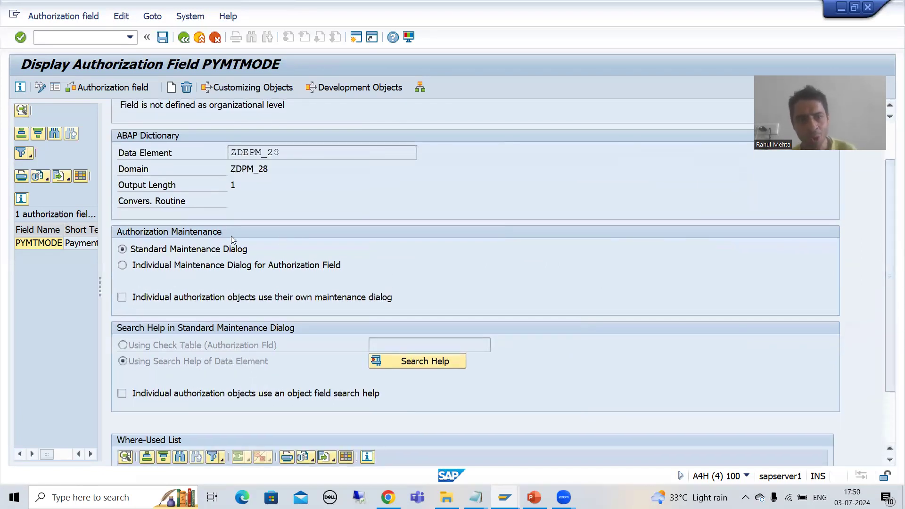
pyautogui.scroll(3, 891, 229)
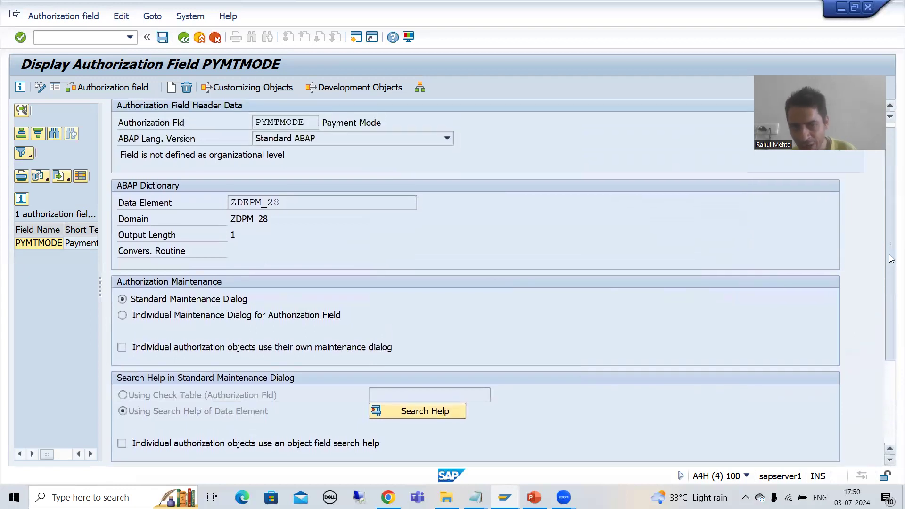
pyautogui.click(304, 122)
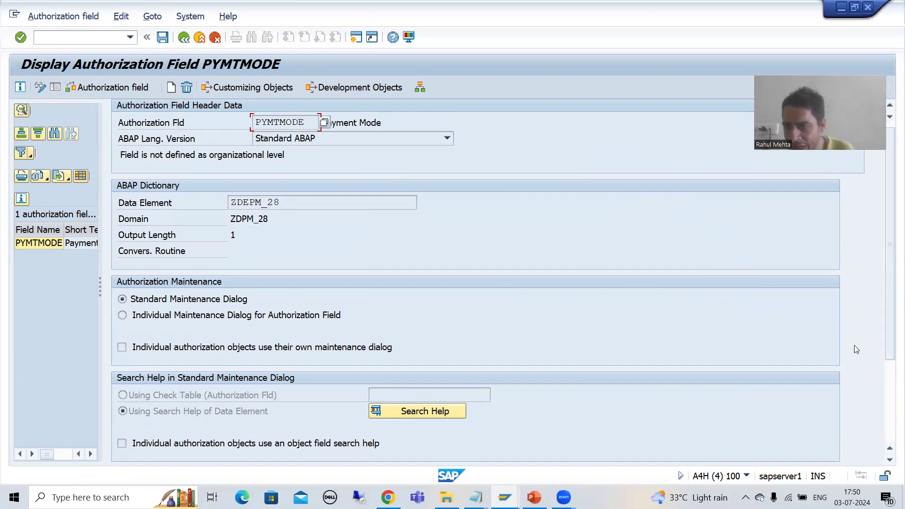
pyautogui.scroll(-1, 885, 388)
pyautogui.scroll(-2, 886, 389)
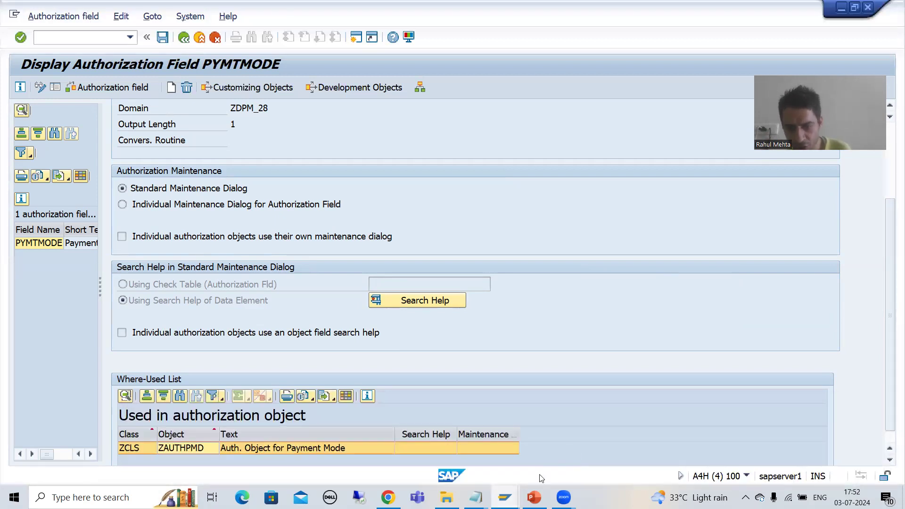
# Step: Check the PYMTMODE entry in the session with authorization object ZAUTHPMD and return to the session displaying authorization field PYMTMODE
pyautogui.moveTo(504, 497)
pyautogui.click(651, 452)
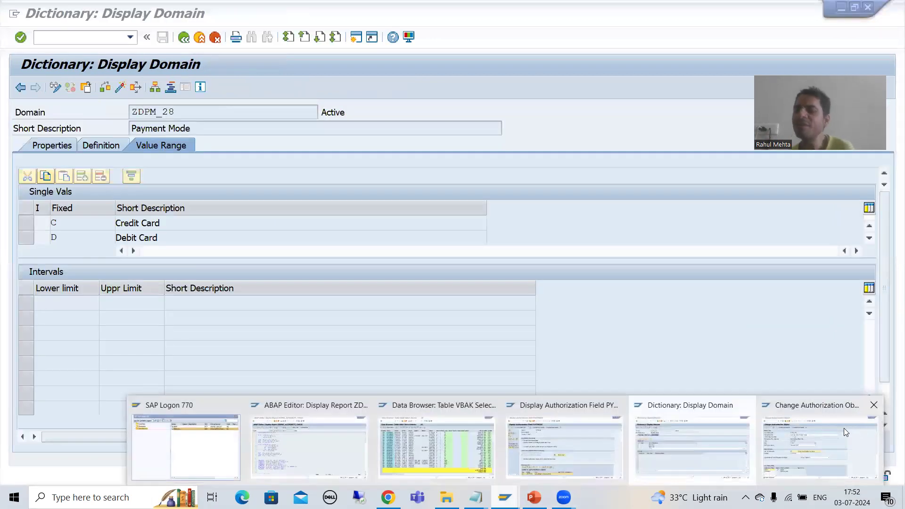
pyautogui.click(844, 428)
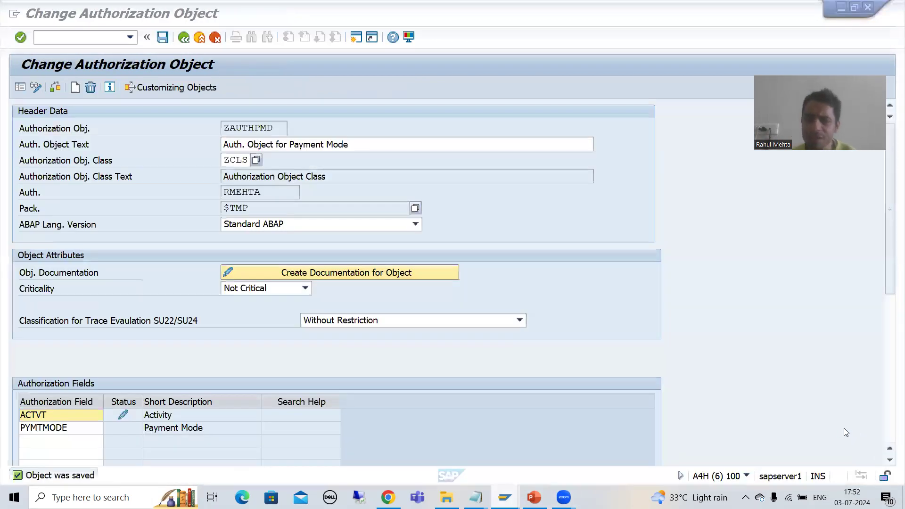
pyautogui.click(51, 433)
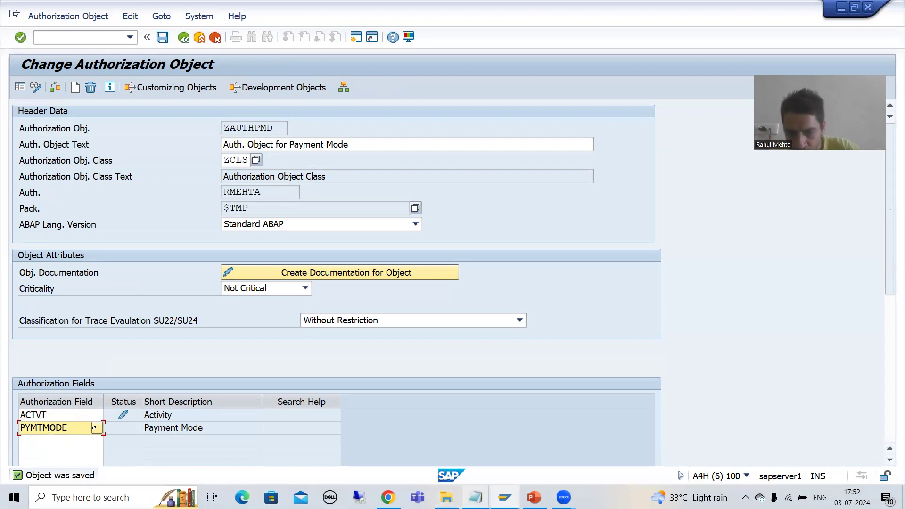
pyautogui.moveTo(476, 497)
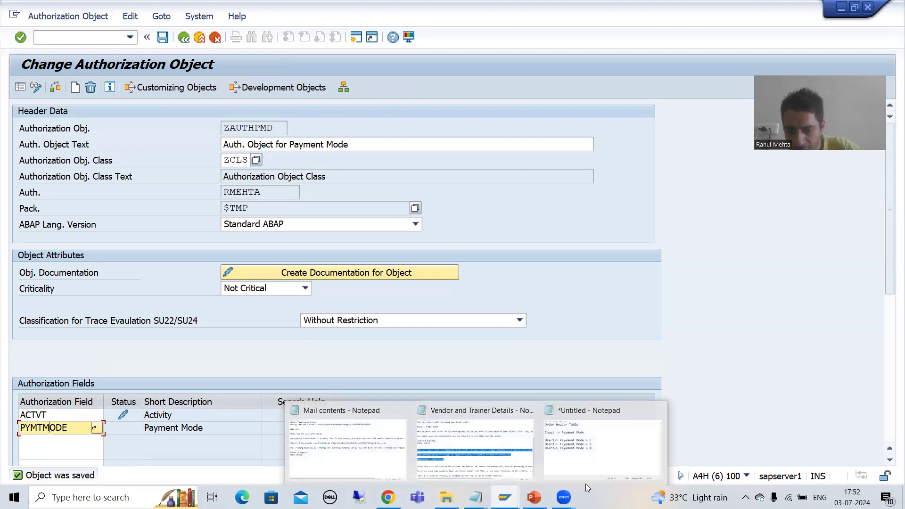
pyautogui.moveTo(505, 497)
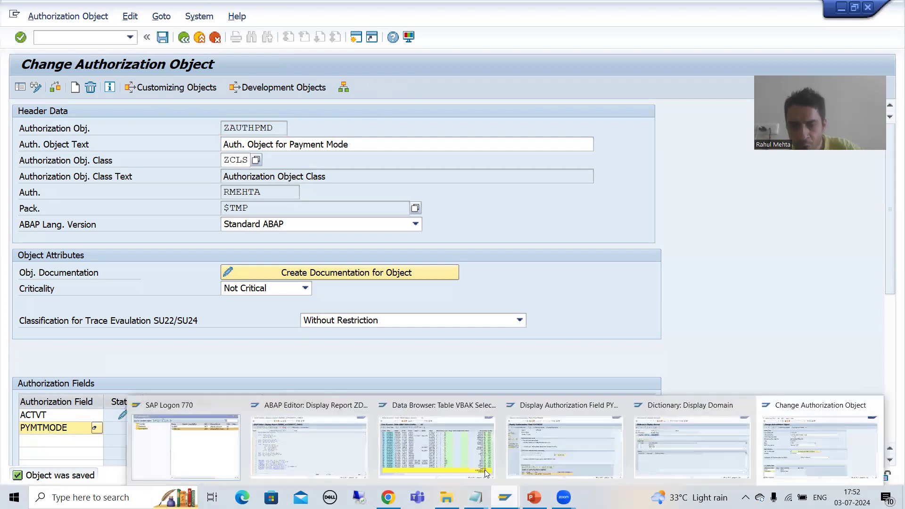
pyautogui.click(541, 453)
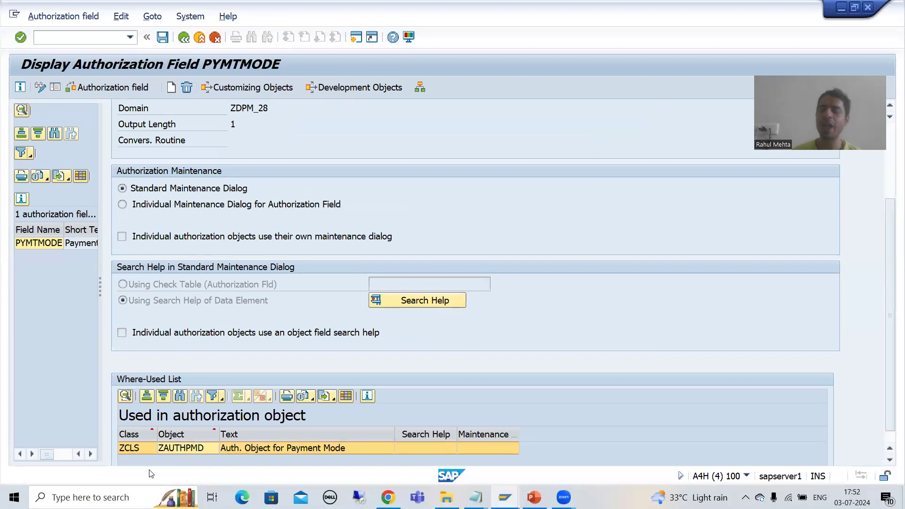